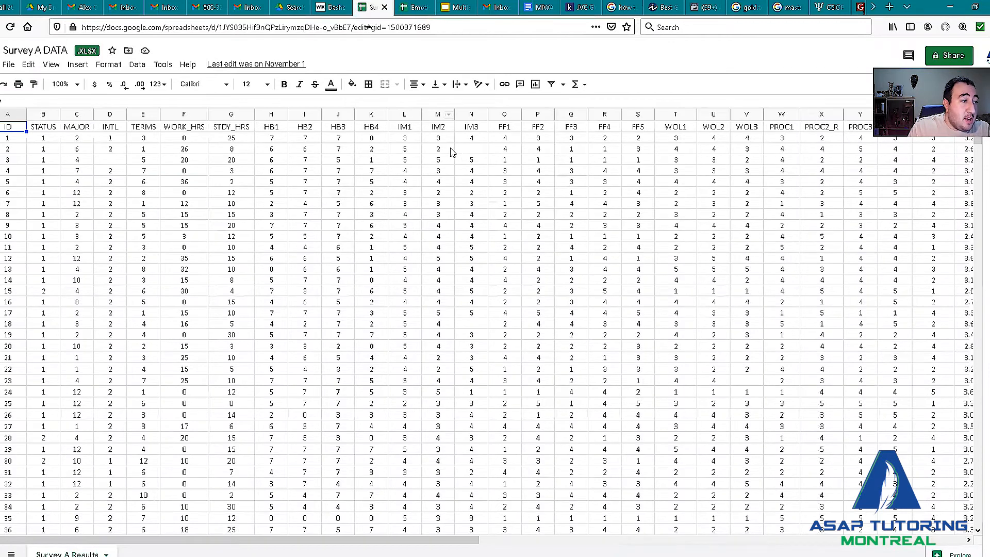
# Copy the IM1 to IM3 columns from the survey data and paste them at the start of the EmotionalIntelligence&Int.Mot sheet.
pyautogui.click(398, 114)
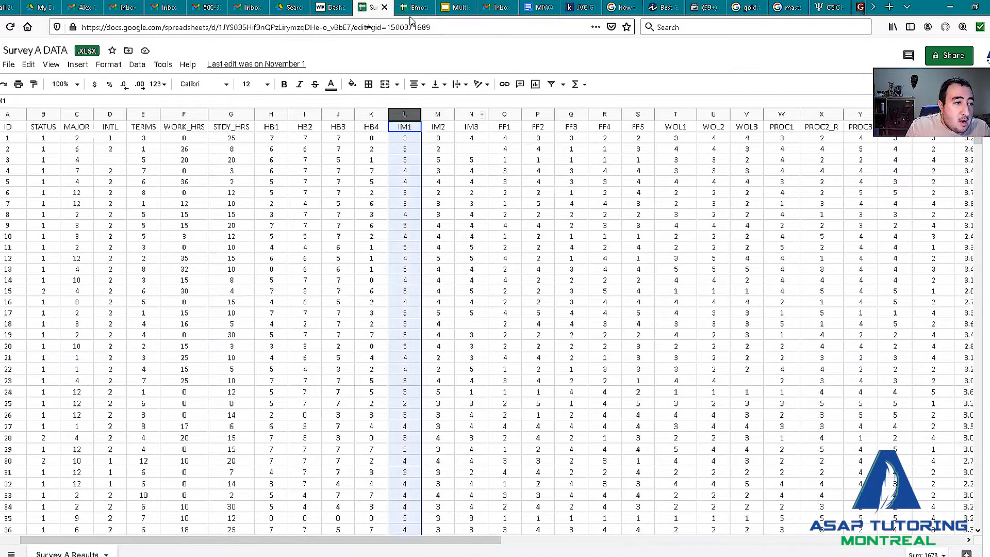
pyautogui.keyDown('shift'); pyautogui.click(471, 114); pyautogui.keyUp('shift')
pyautogui.hotkey('ctrl', 'c')
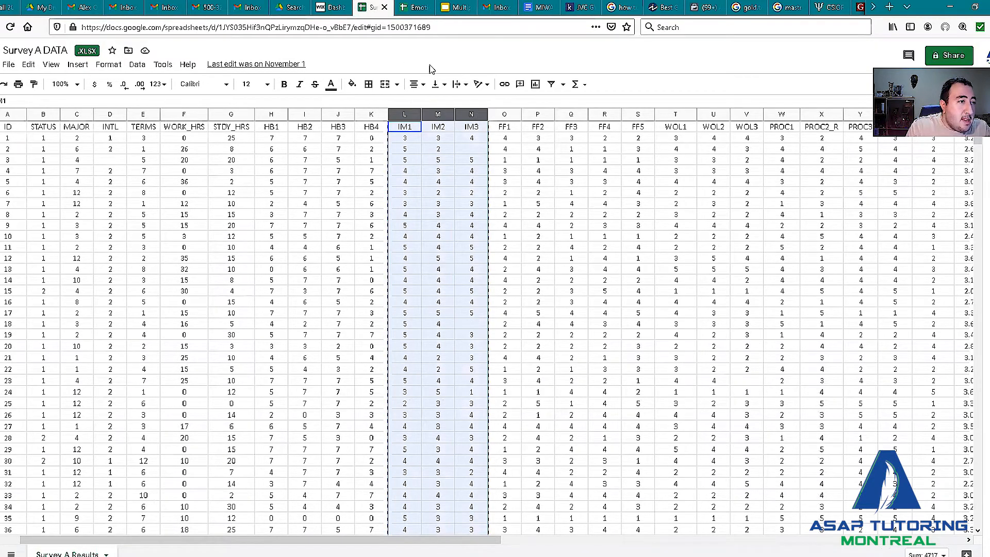
pyautogui.click(419, 7)
pyautogui.hotkey('ctrl', 'Home')
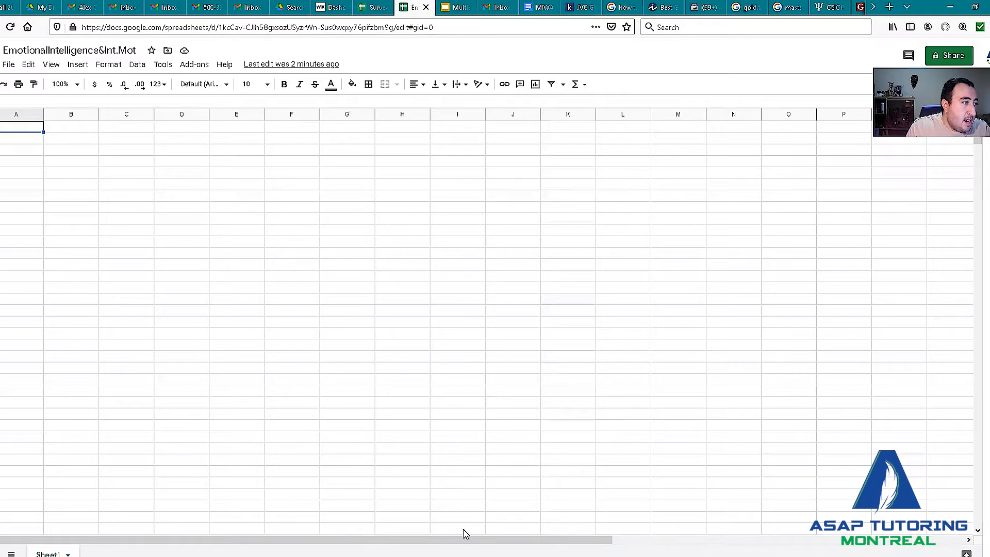
pyautogui.hotkey('ctrl', 'v')
# Copy the EI1 to EI10 columns from the survey data and paste them beside the IM columns in the new sheet.
pyautogui.click(375, 7)
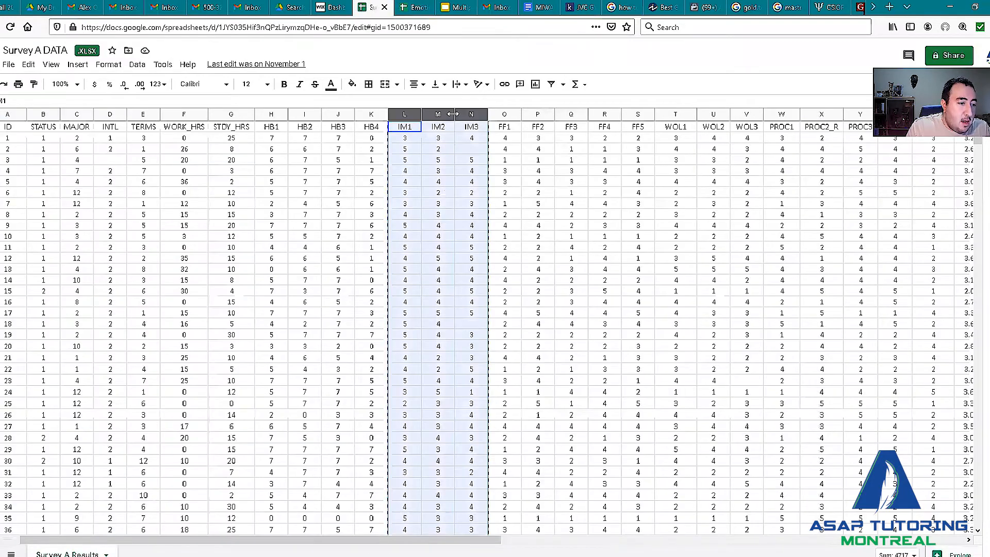
pyautogui.hscroll(15, 756, 113)
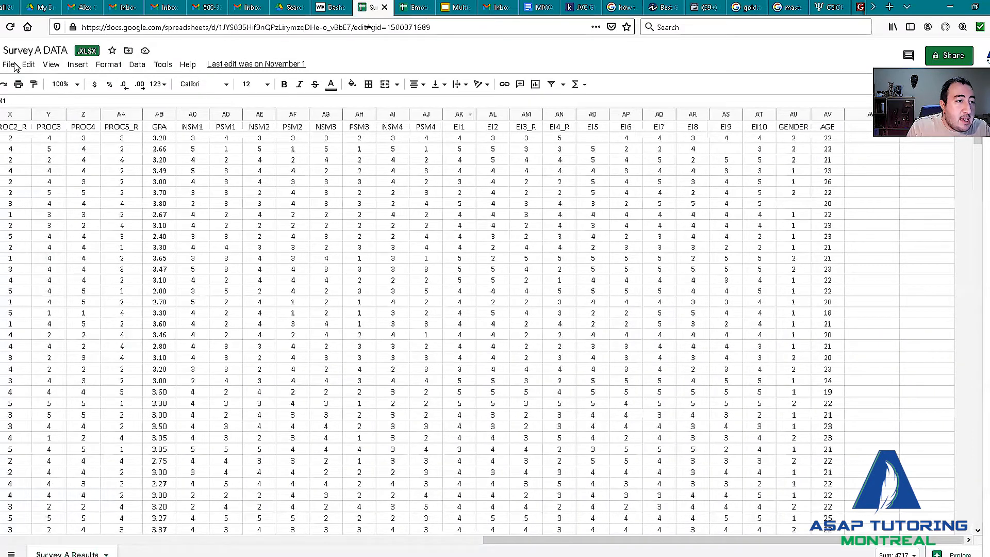
pyautogui.click(460, 115)
pyautogui.keyDown('shift'); pyautogui.click(758, 115); pyautogui.keyUp('shift')
pyautogui.hotkey('ctrl', 'c')
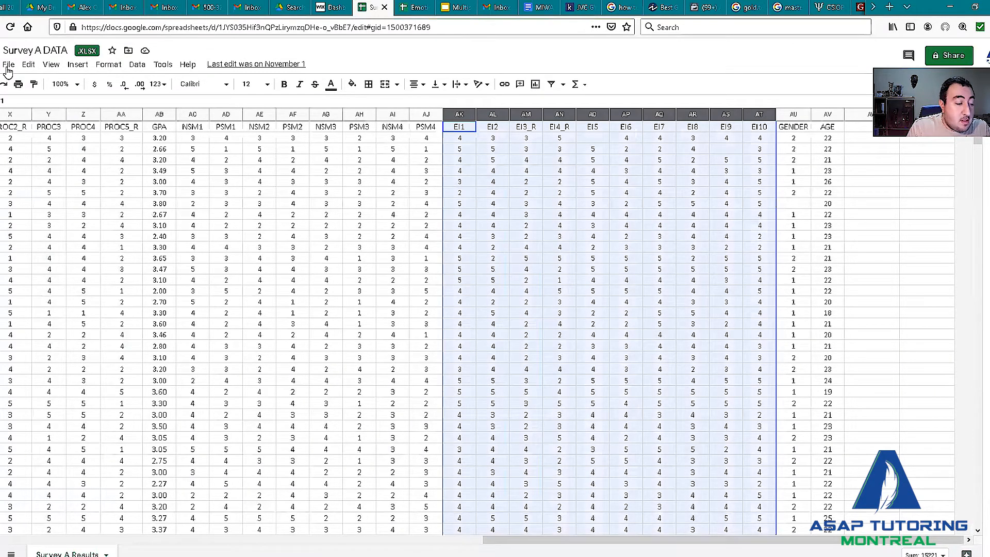
pyautogui.hotkey('ctrl', 'Tab')
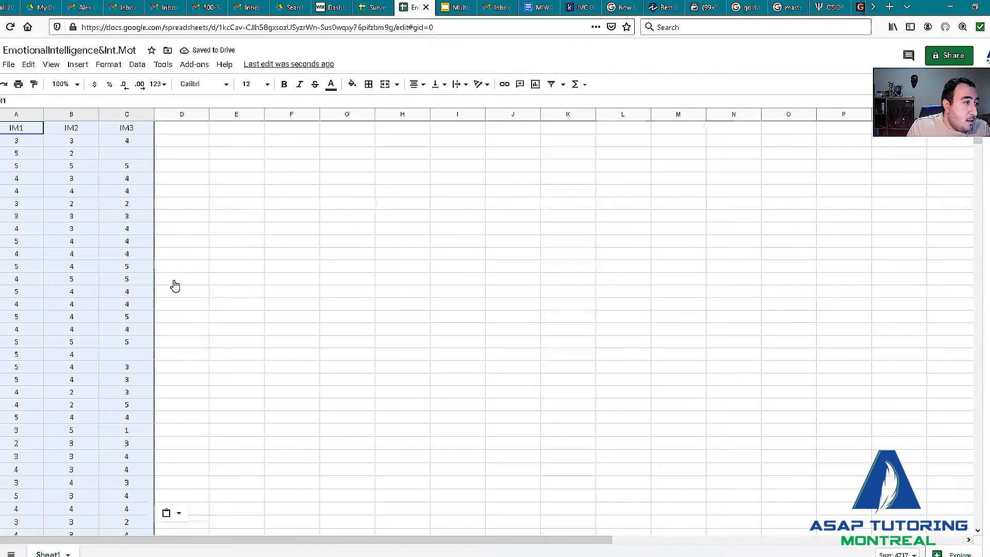
pyautogui.press('Right')
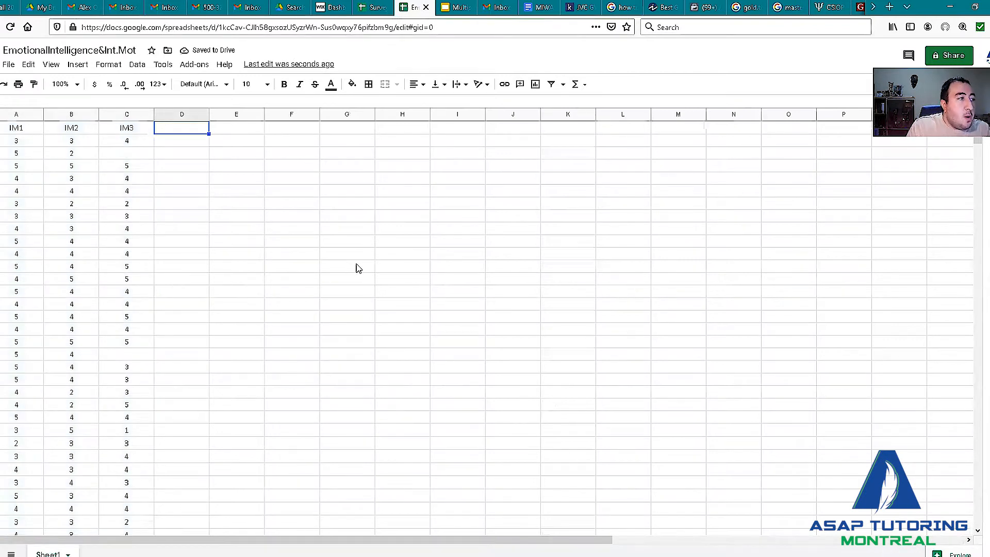
pyautogui.hotkey('ctrl', 'v')
# Download the current sheet as a comma-separated values (.csv) file and save it.
pyautogui.hotkey('alt', 'shift', 'f')
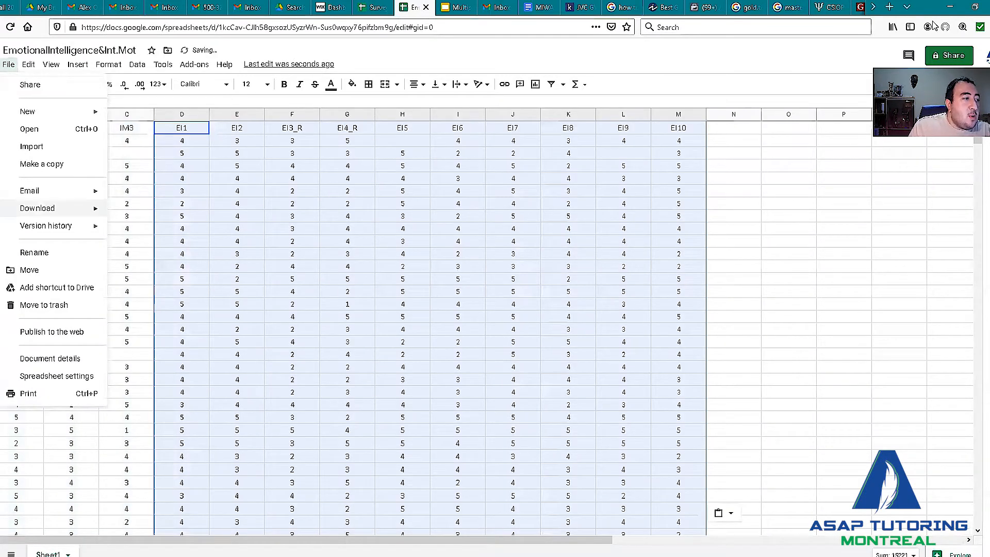
pyautogui.press('Down')
pyautogui.press('Down')
pyautogui.press('Down')
pyautogui.press('Down')
pyautogui.press('Down')
pyautogui.press('Down')
pyautogui.press('Down')
pyautogui.press('Right')
pyautogui.press('Down')
pyautogui.press('Down')
pyautogui.press('Down')
pyautogui.press('Down')
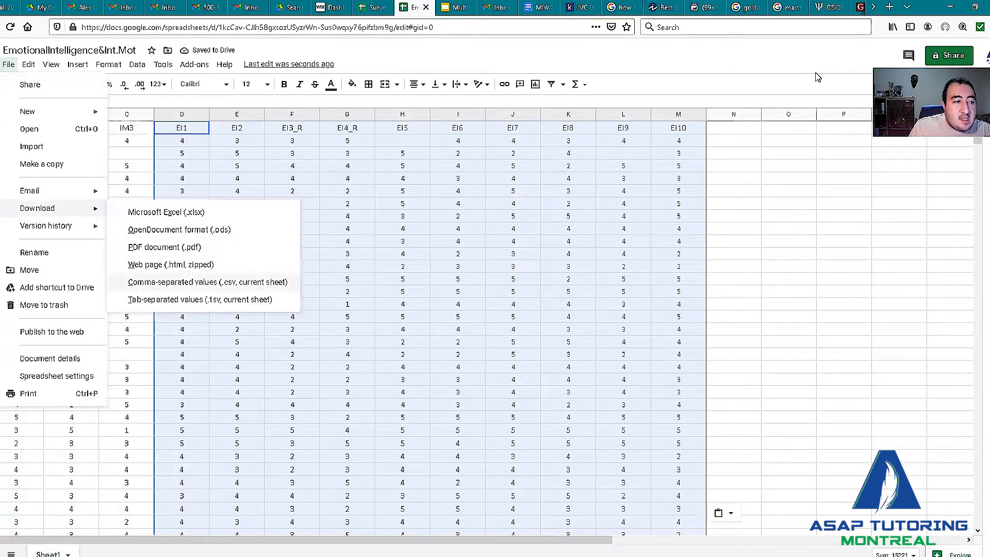
pyautogui.press('Return')
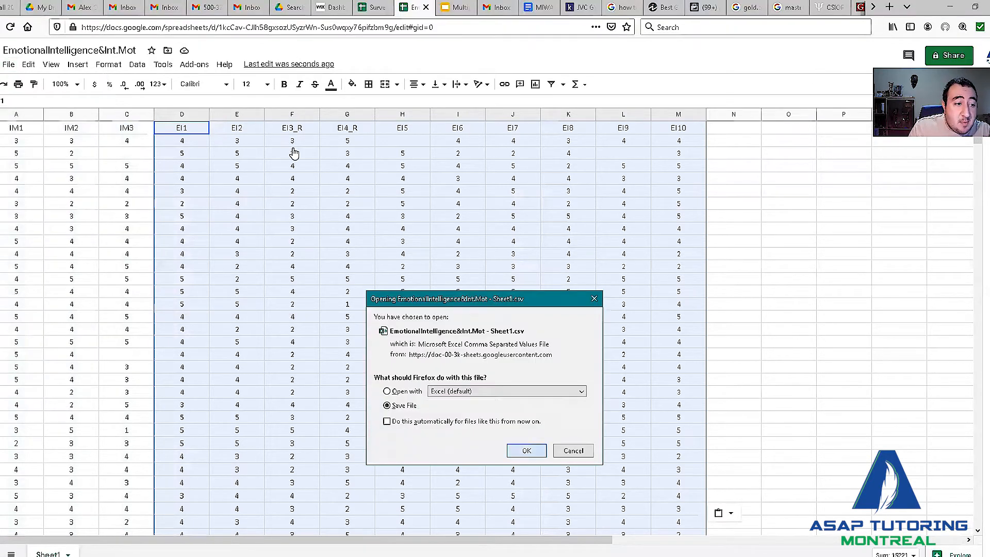
pyautogui.press('Return')
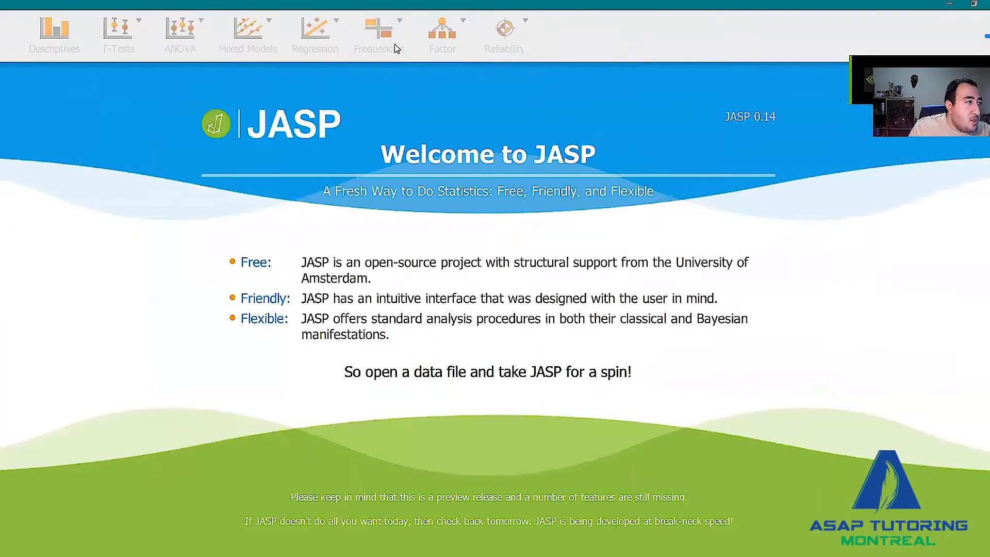
# Switch to JASP and open the downloaded EmotionalIntelligence&Int.Mot CSV from the Downloads From C folder.
pyautogui.click(1, 36)
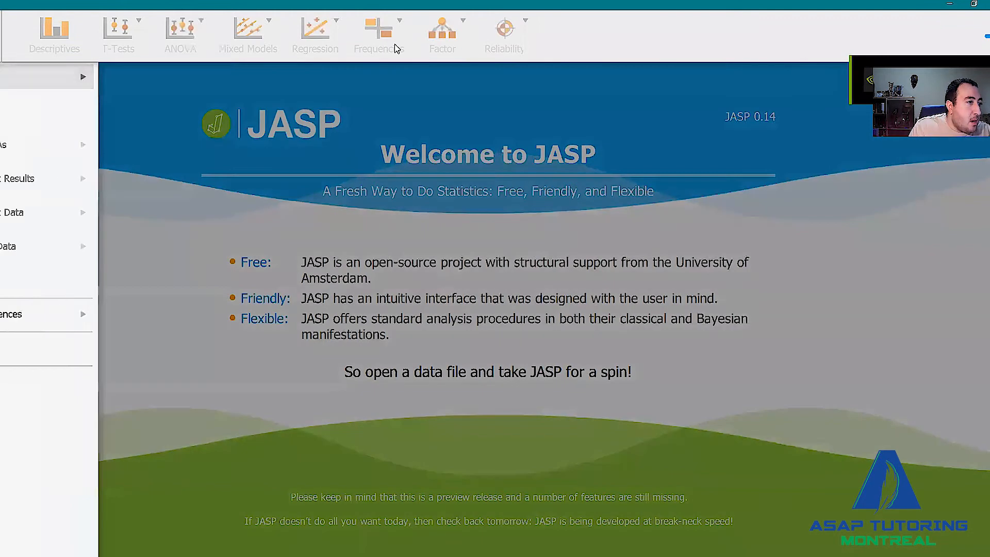
pyautogui.click(46, 77)
pyautogui.click(129, 124)
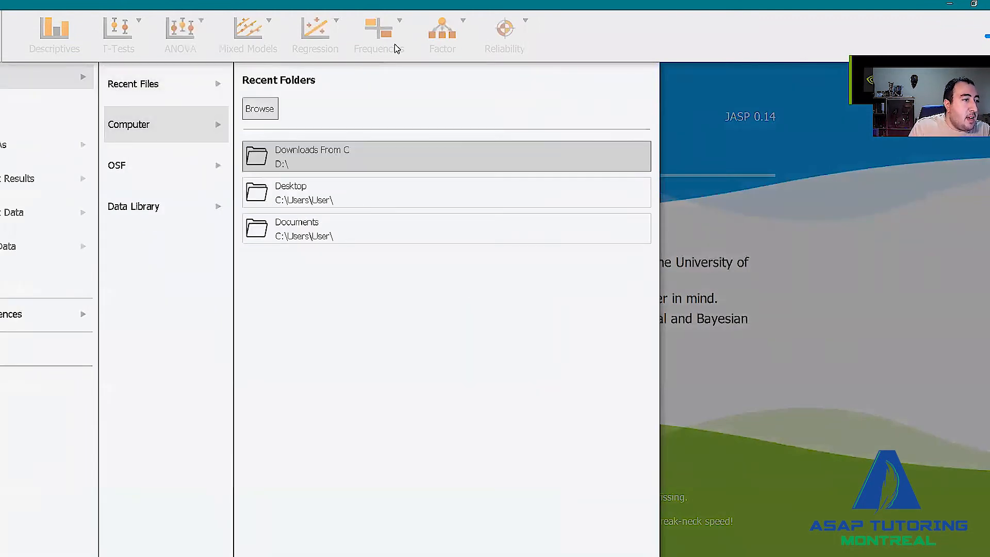
pyautogui.click(312, 156)
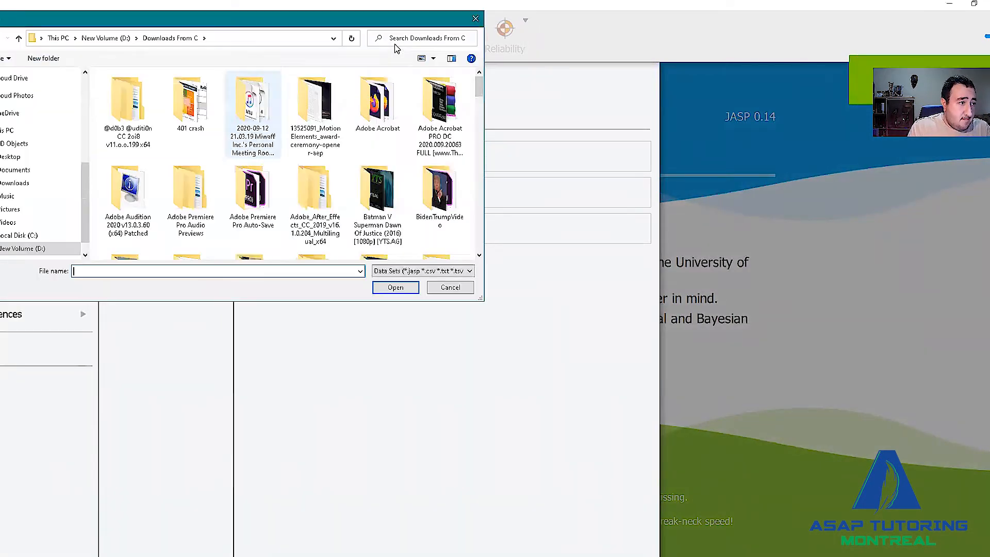
pyautogui.write('emotional')
pyautogui.doubleClick(136, 138)
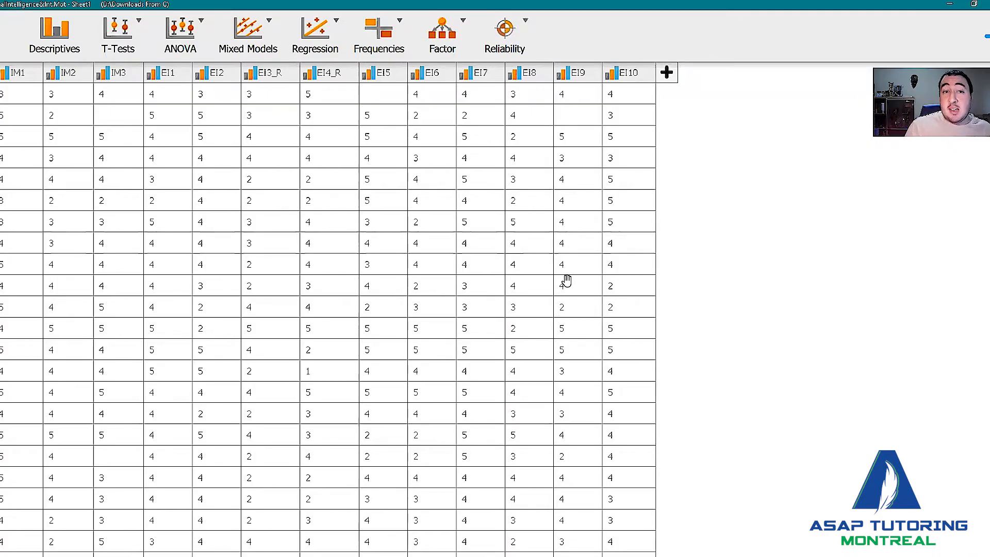
# Change the measurement type of the EI1 through EI10 columns to Scale.
pyautogui.click(517, 82)
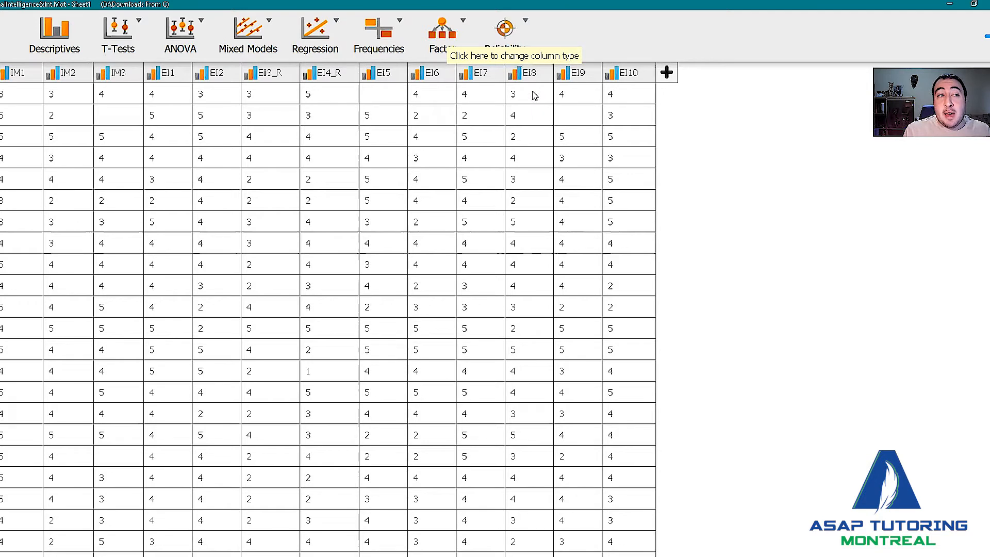
pyautogui.click(575, 94)
pyautogui.click(578, 75)
pyautogui.click(590, 93)
pyautogui.click(640, 73)
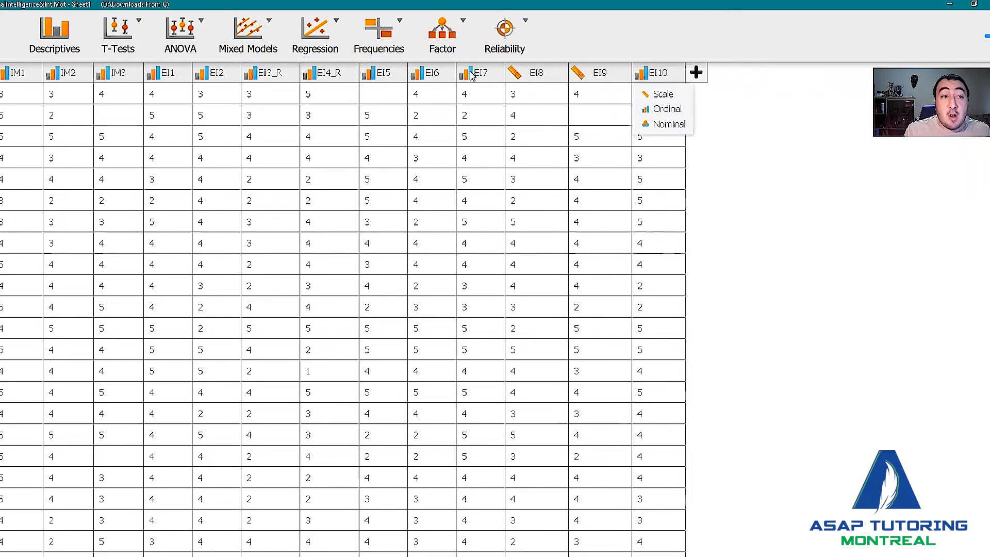
pyautogui.click(659, 94)
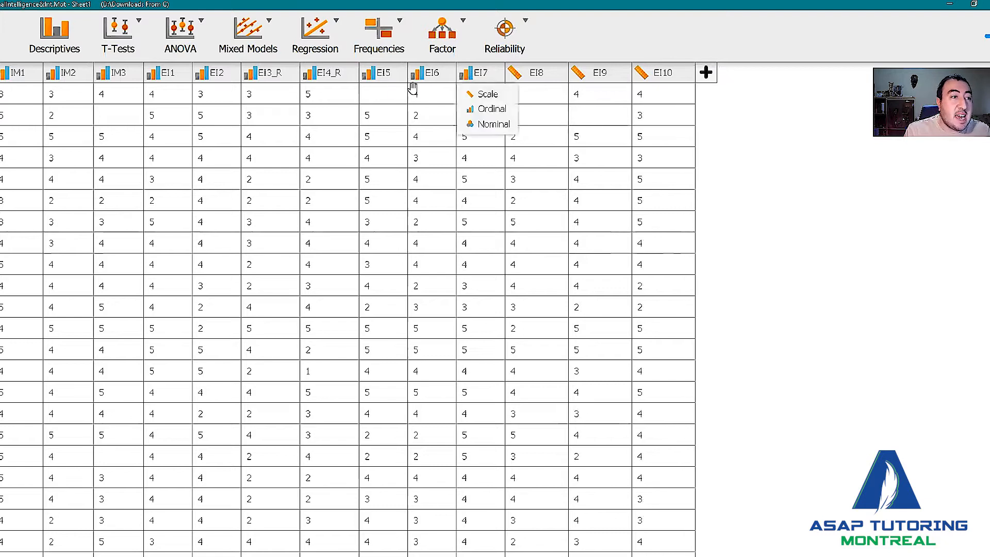
pyautogui.click(466, 75)
pyautogui.click(486, 94)
pyautogui.click(418, 75)
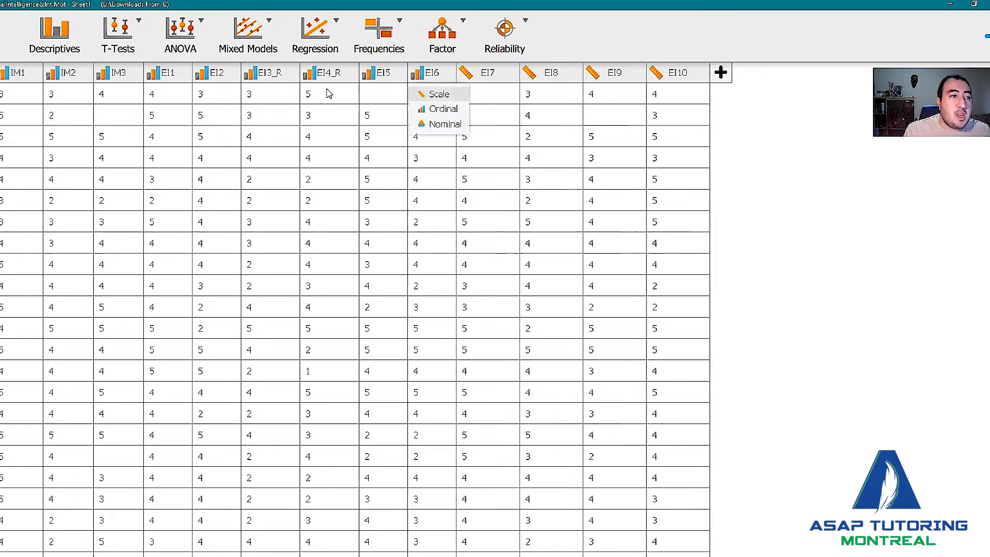
pyautogui.click(439, 94)
pyautogui.click(369, 75)
pyautogui.click(390, 94)
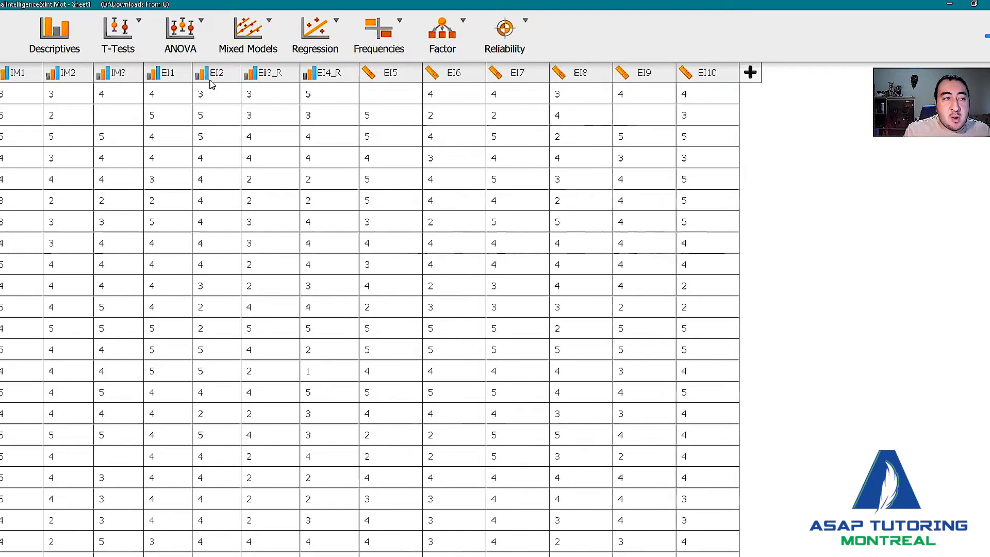
pyautogui.click(309, 74)
pyautogui.click(319, 94)
pyautogui.click(250, 75)
pyautogui.click(262, 94)
pyautogui.click(199, 74)
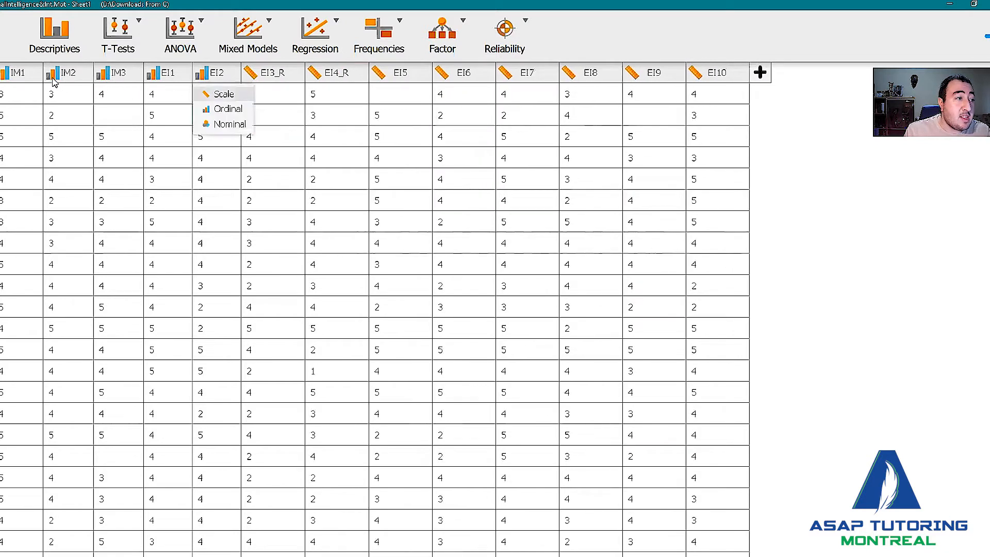
pyautogui.click(211, 94)
pyautogui.click(152, 75)
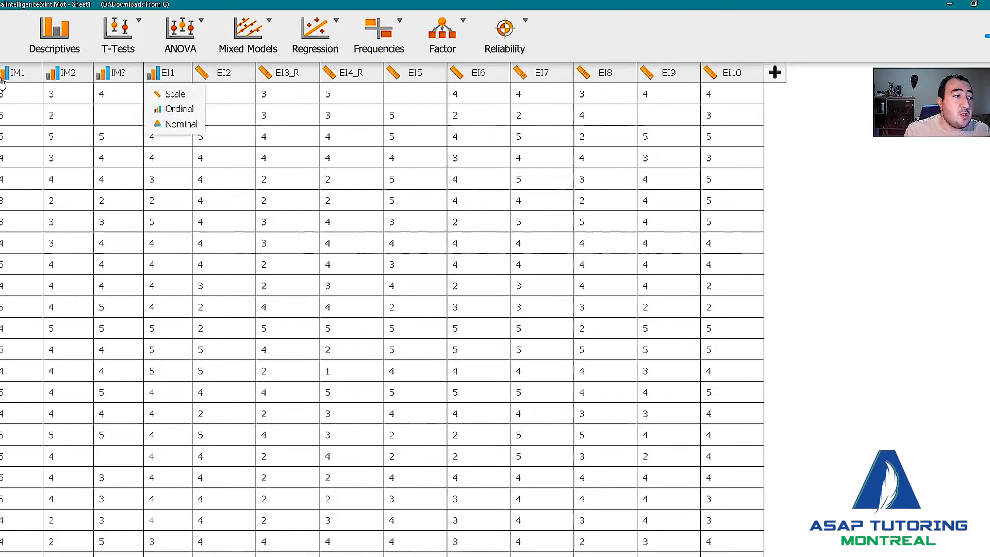
pyautogui.click(172, 93)
# Change the measurement type of the IM1, IM2 and IM3 columns to Scale.
pyautogui.click(103, 74)
pyautogui.click(125, 93)
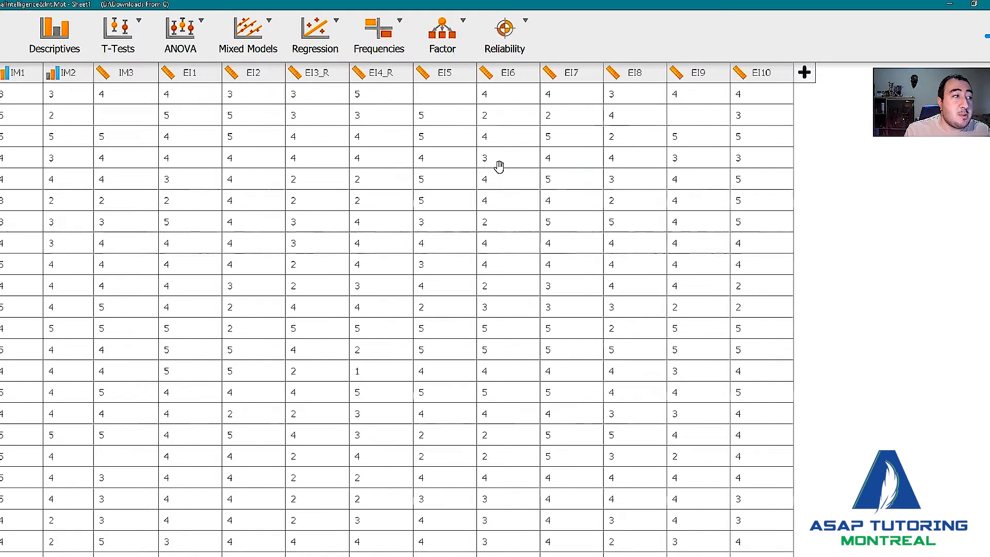
pyautogui.click(52, 74)
pyautogui.click(75, 94)
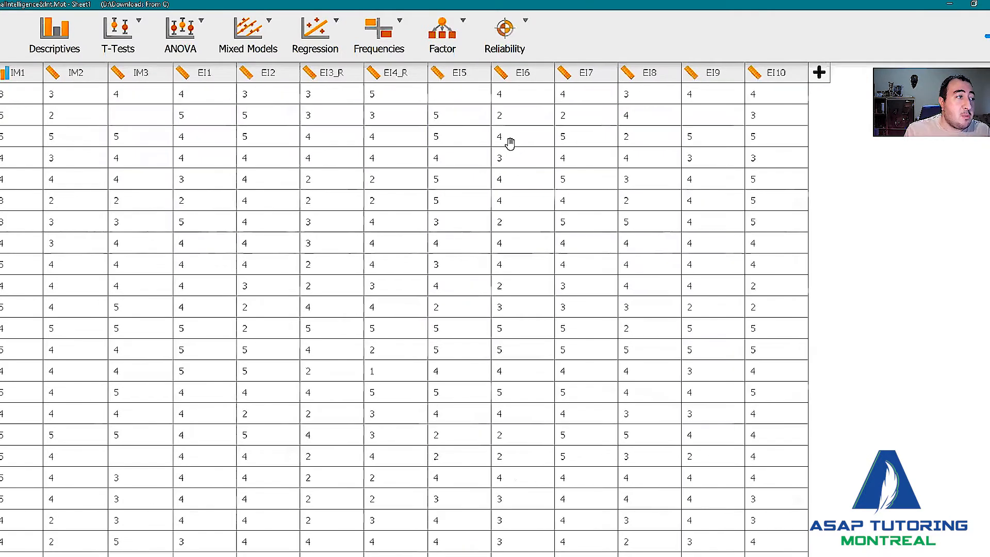
pyautogui.click(5, 75)
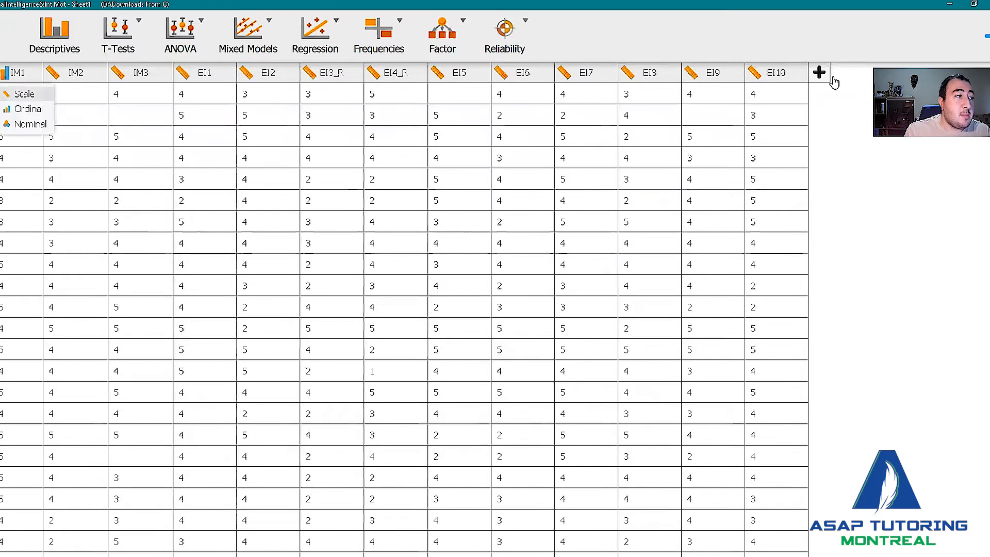
pyautogui.click(26, 94)
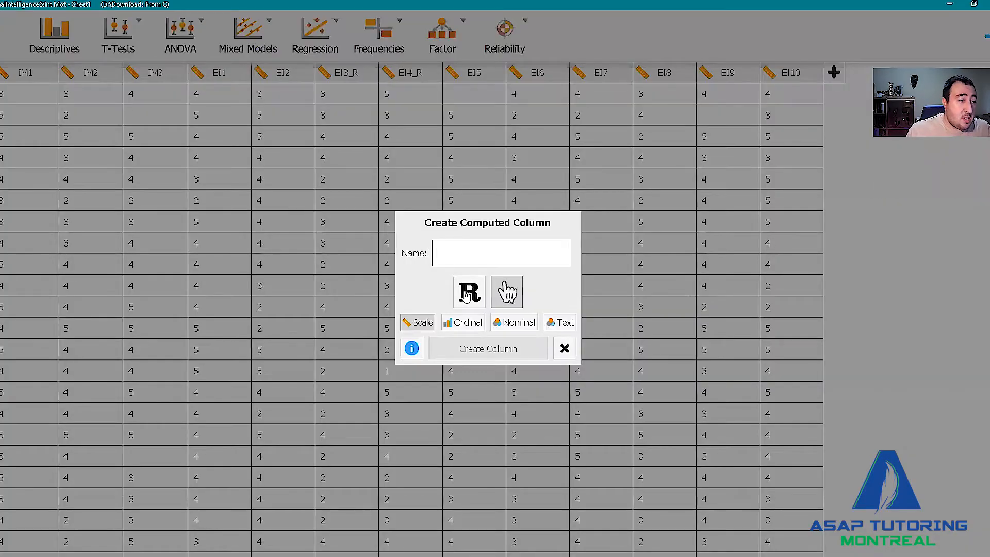
# Create a new computed Scale column named EI3 using the drag-and-drop formula builder.
pyautogui.write('3')
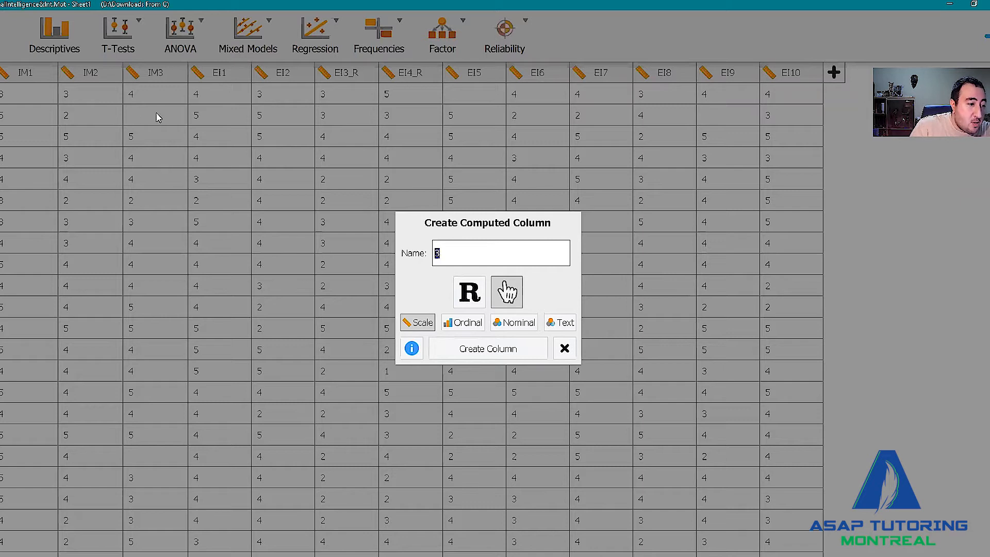
pyautogui.press('BackSpace')
pyautogui.write('EI3')
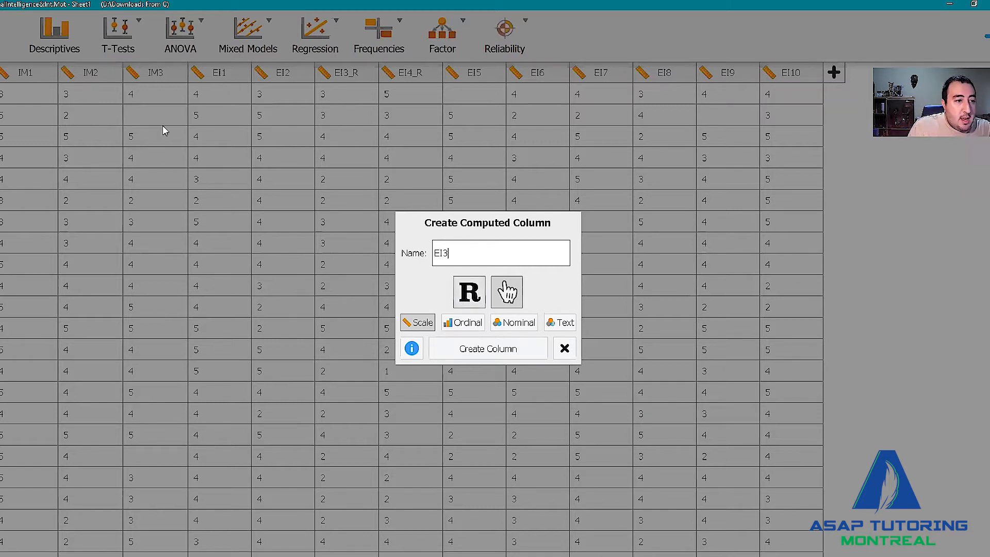
pyautogui.press('Return')
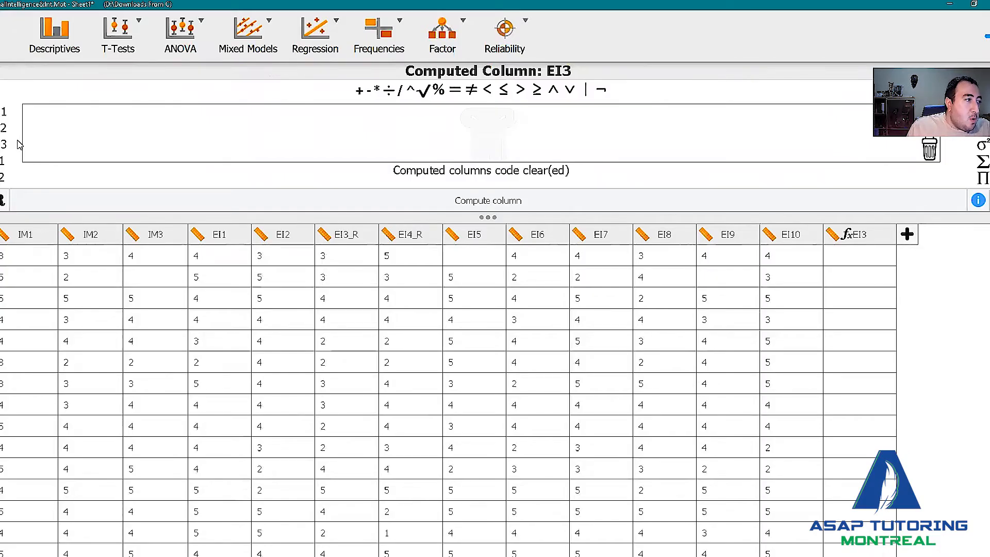
# Build the computed column formula 6 − EI3_R using the subtraction operator and the EI3_R variable.
pyautogui.scroll(-2, 18, 144)
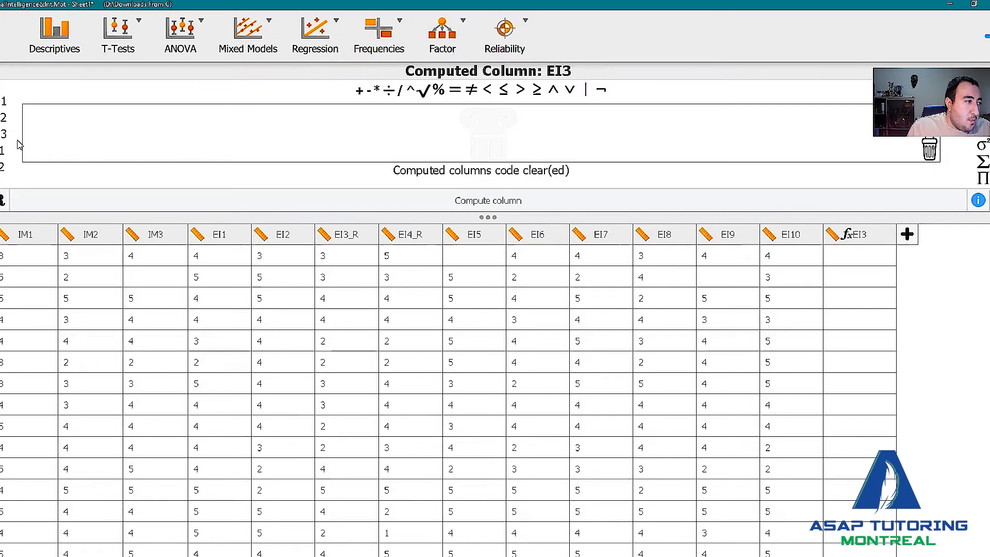
pyautogui.scroll(-1, 18, 144)
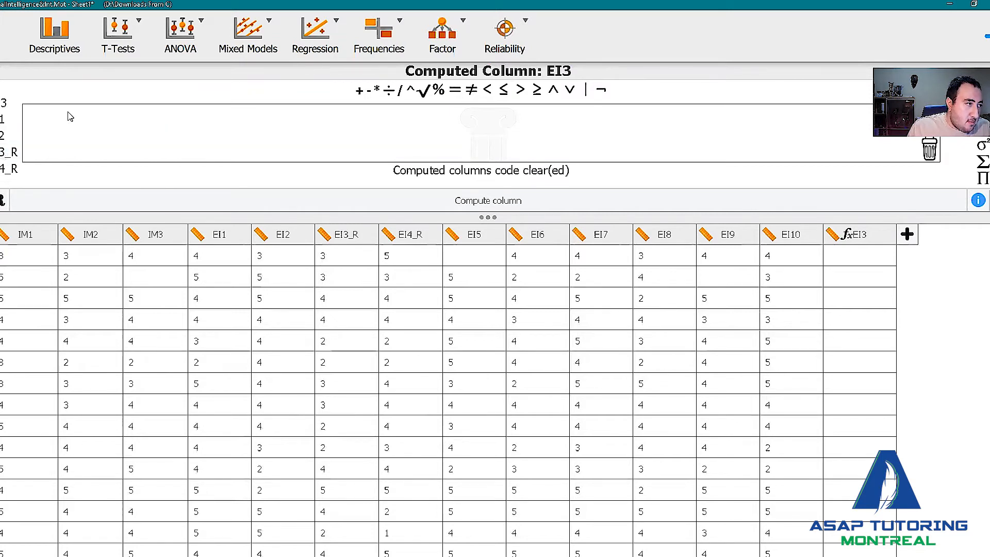
pyautogui.moveTo(368, 90); pyautogui.dragTo(35, 121)
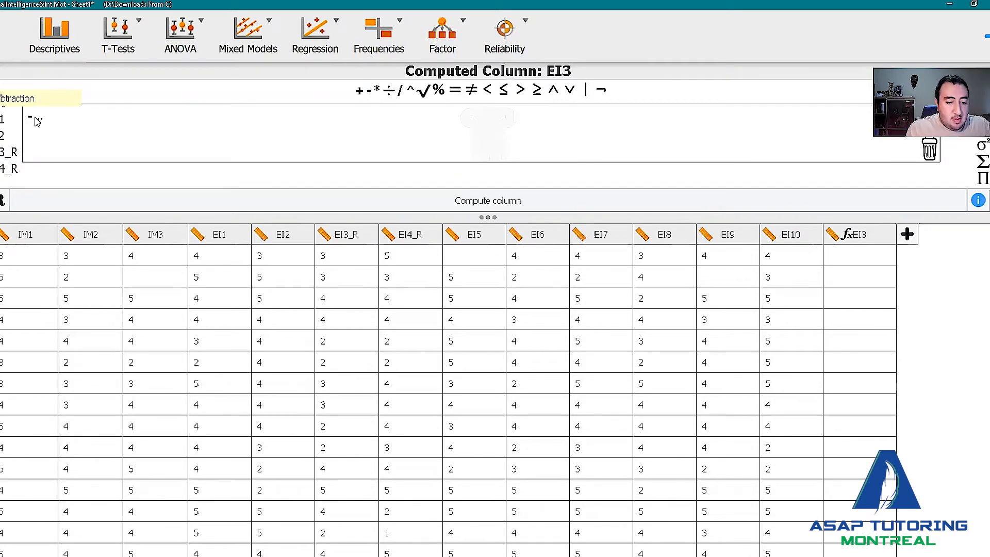
pyautogui.write('6- EI3_R')
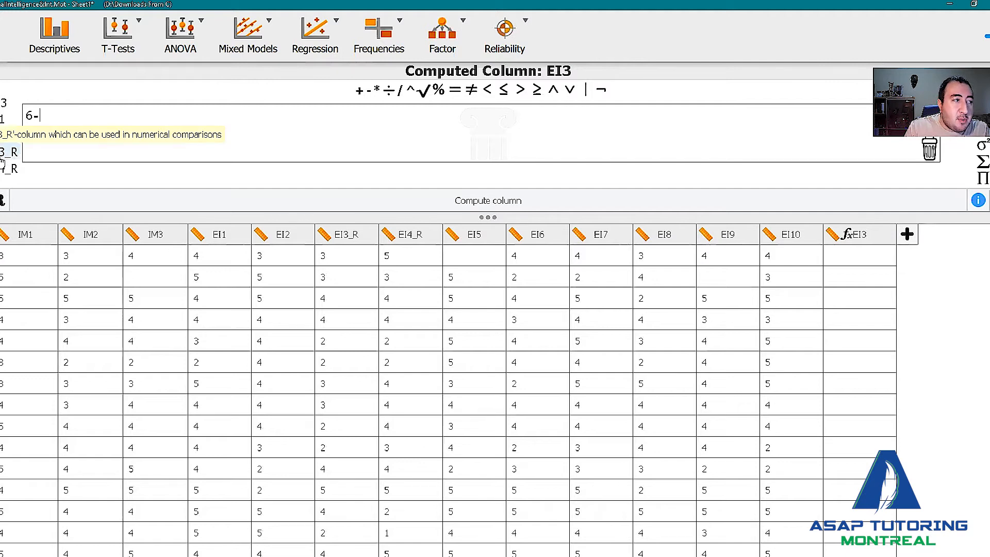
pyautogui.click(2, 163)
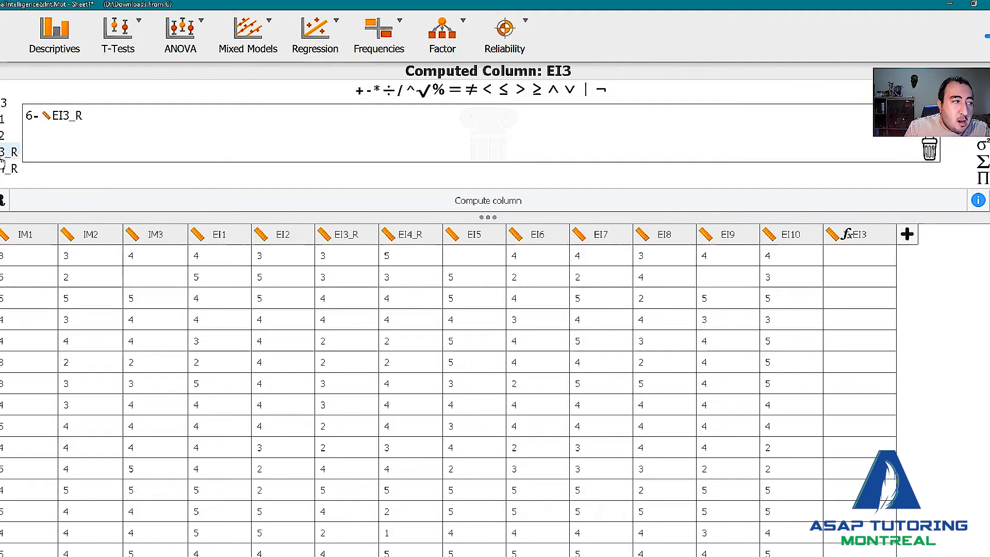
# Compute the EI3 column, then create a new computed Scale column named EI4.
pyautogui.click(503, 200)
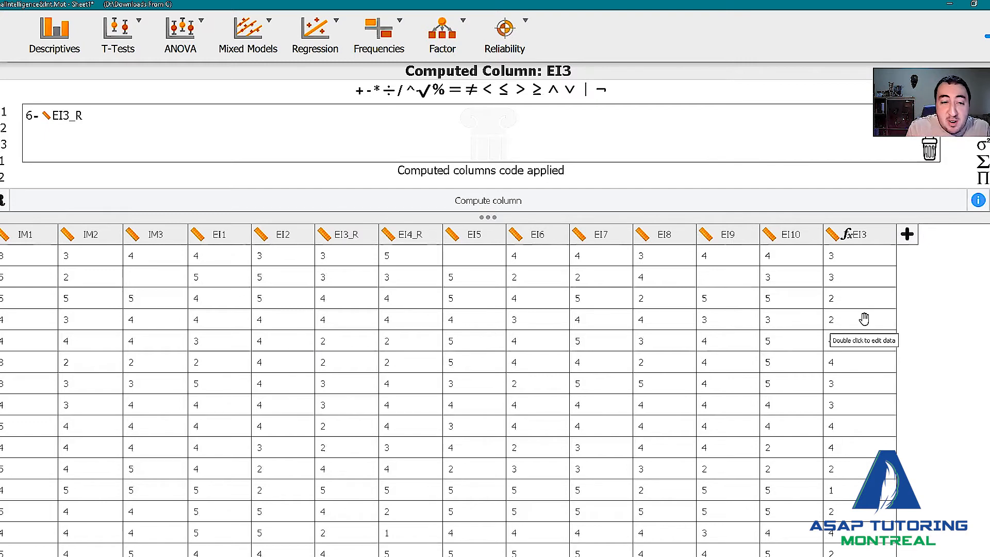
pyautogui.click(907, 236)
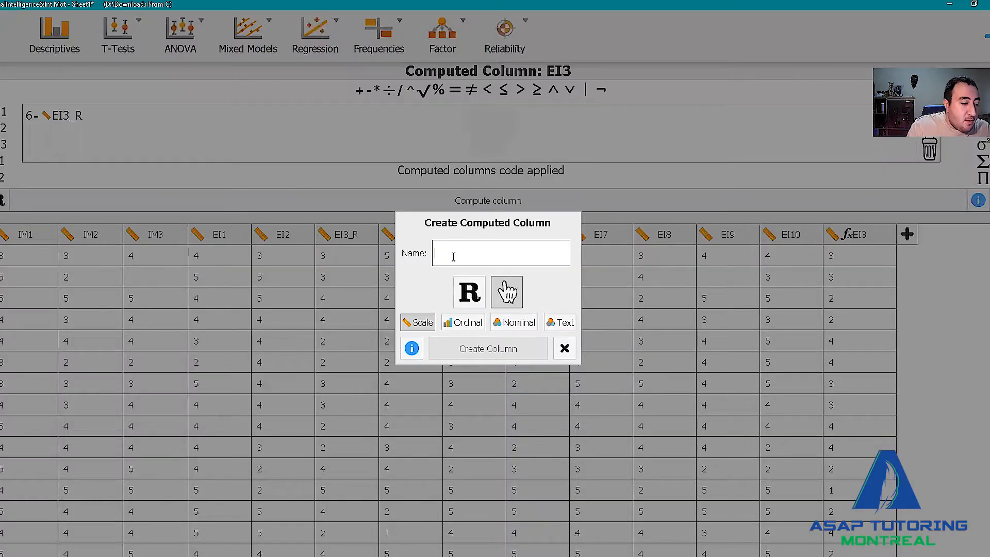
pyautogui.write('EI4')
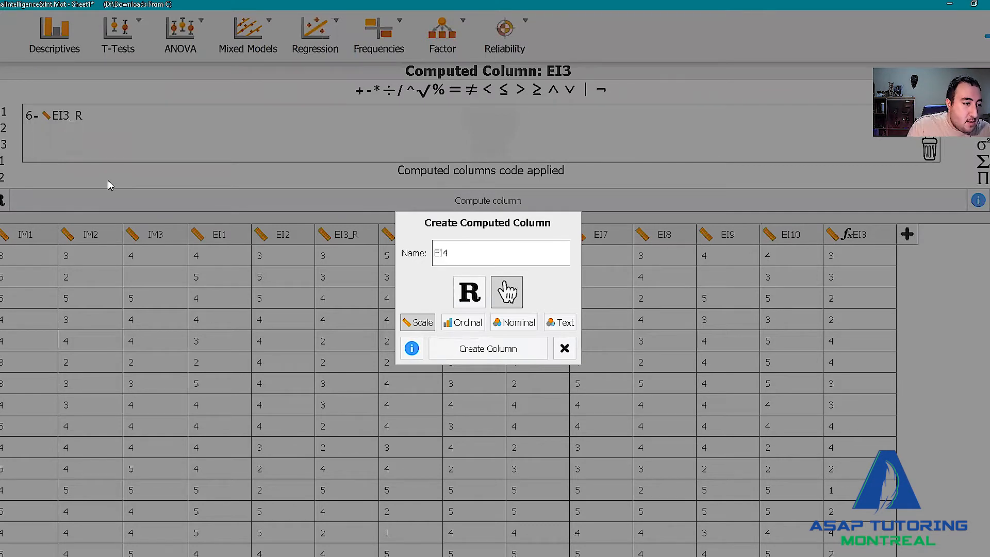
pyautogui.press('Return')
# Build the EI4 formula 6 − EI4_R with the subtraction operator and compute the column.
pyautogui.moveTo(360, 96); pyautogui.dragTo(40, 122)
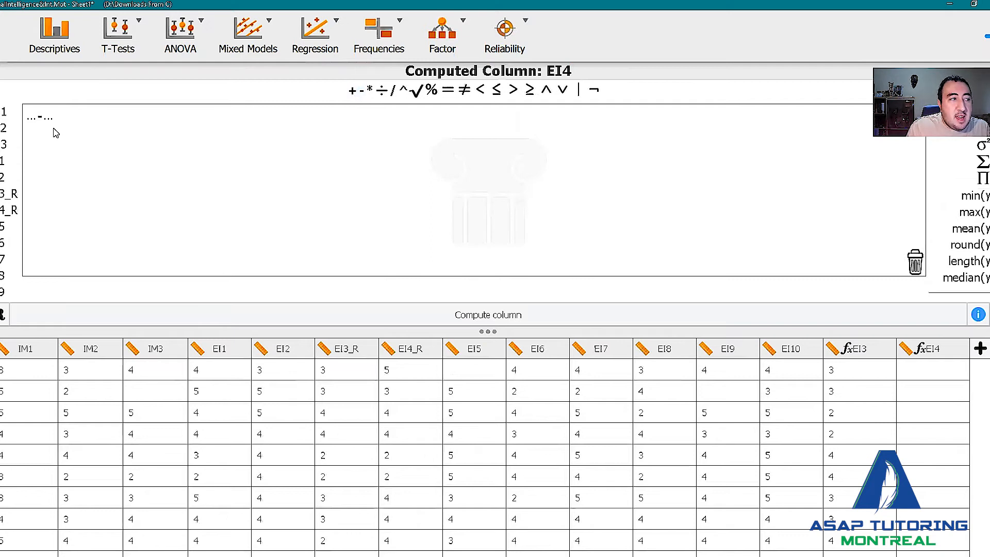
pyautogui.click(30, 118)
pyautogui.write('6-')
pyautogui.click(8, 210)
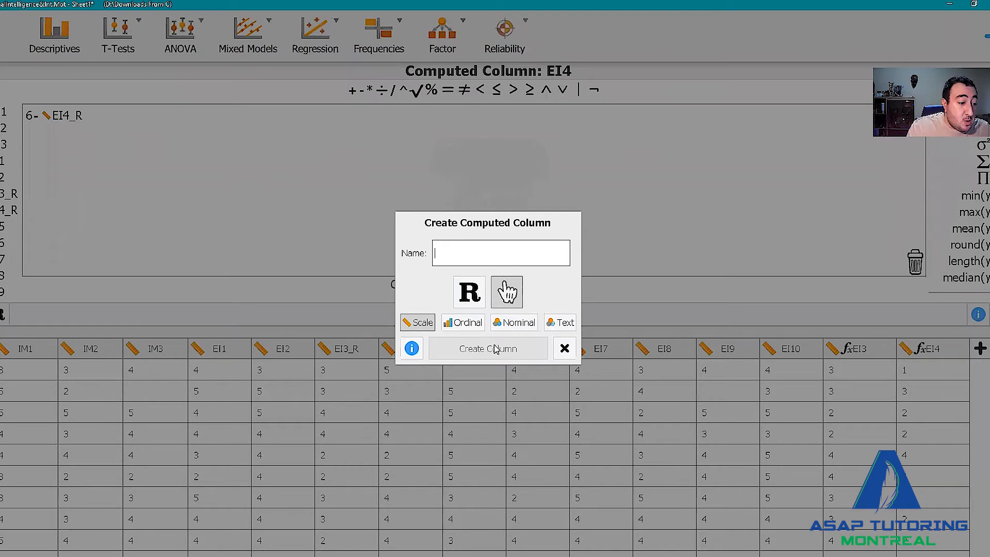
# Create a new computed Scale column named IM_INDEX.
pyautogui.write('IM_INDEX')
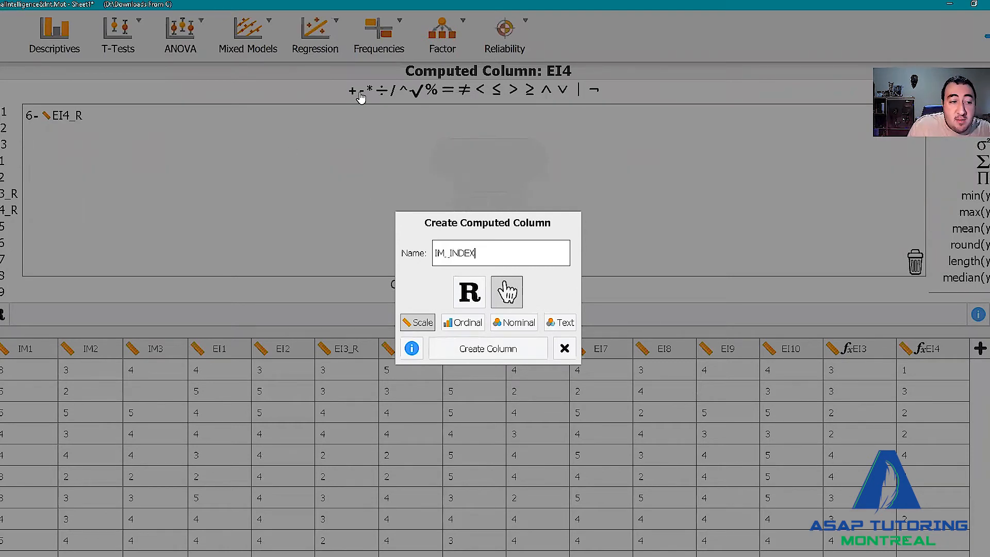
pyautogui.press('Return')
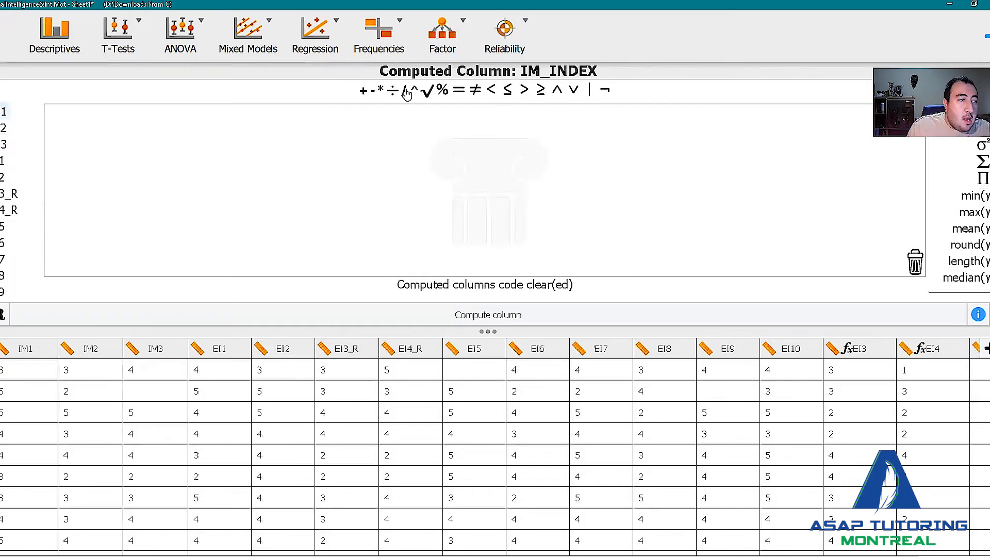
# Build the IM_INDEX formula ((IM1 + IM2) + IM3)/3 and compute the column.
pyautogui.click(4, 112)
pyautogui.click(363, 91)
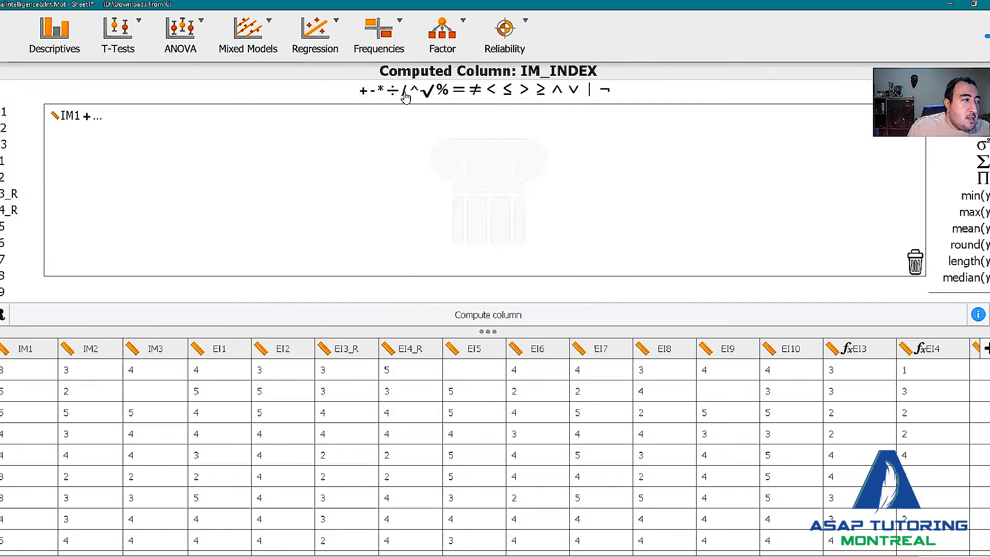
pyautogui.click(4, 127)
pyautogui.click(363, 90)
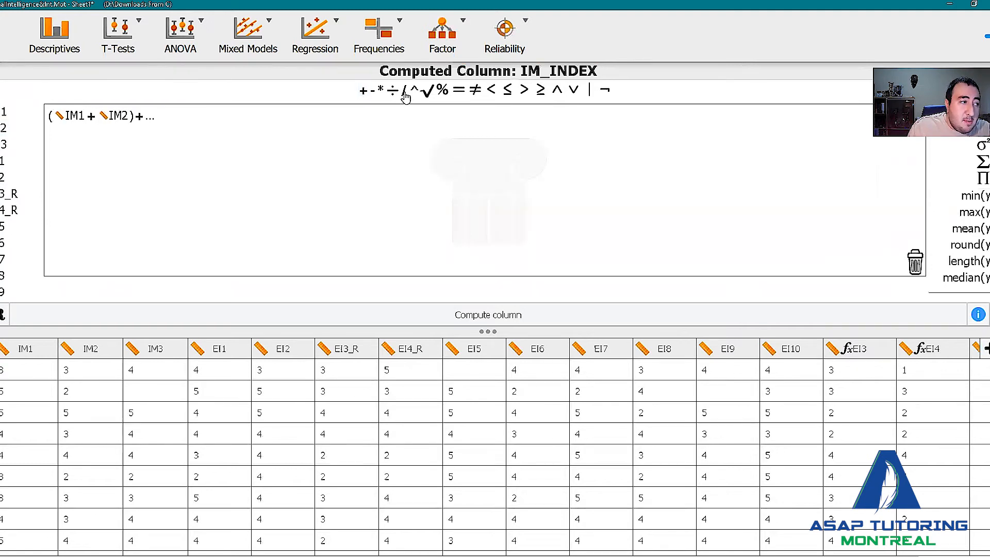
pyautogui.click(4, 143)
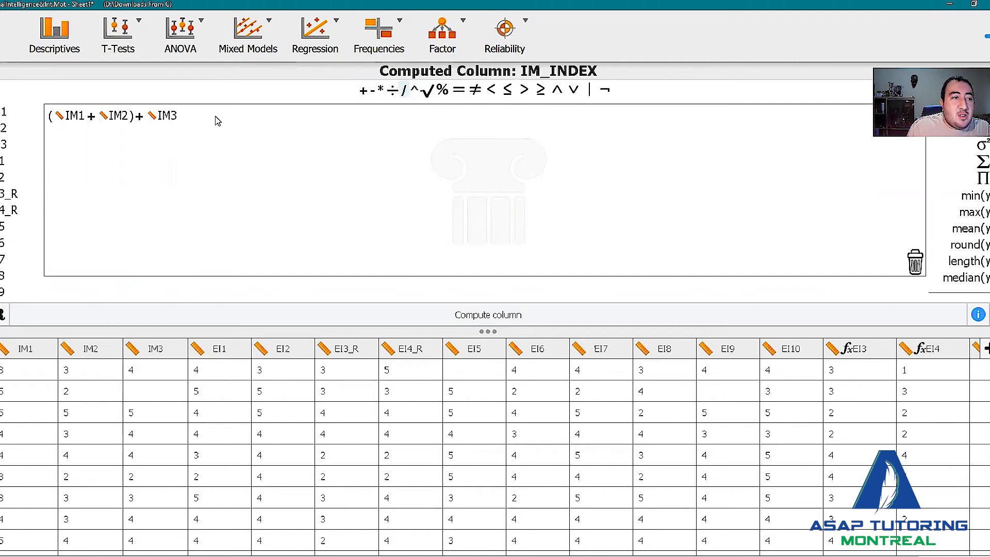
pyautogui.moveTo(217, 120); pyautogui.dragTo(219, 123)
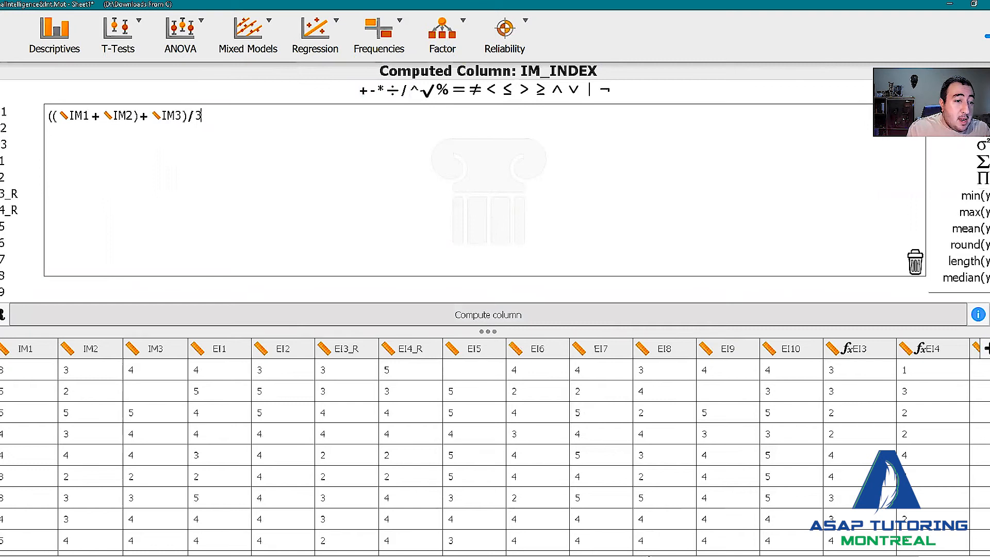
pyautogui.click(488, 314)
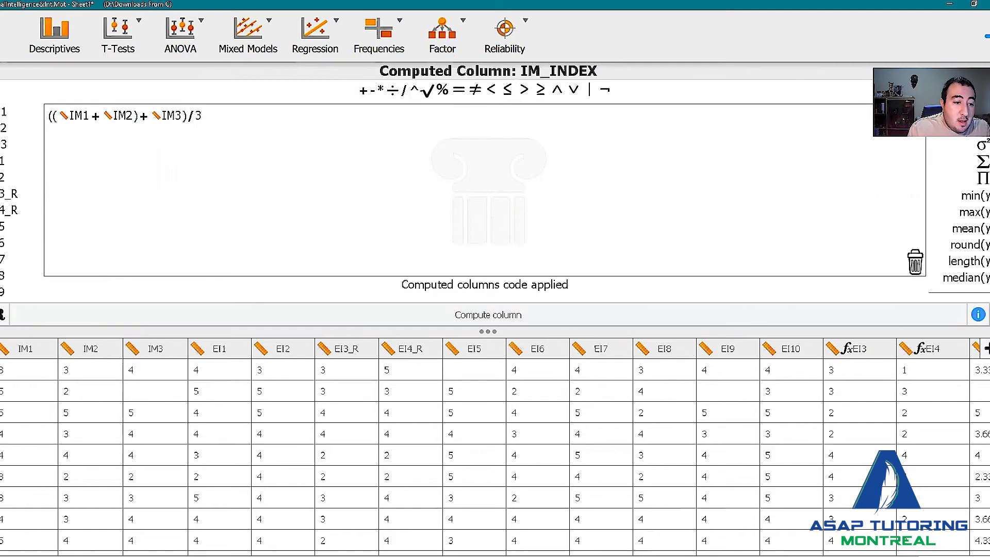
# Create another computed Scale column named EI_INDEX.
pyautogui.hscroll(2, 961, 376)
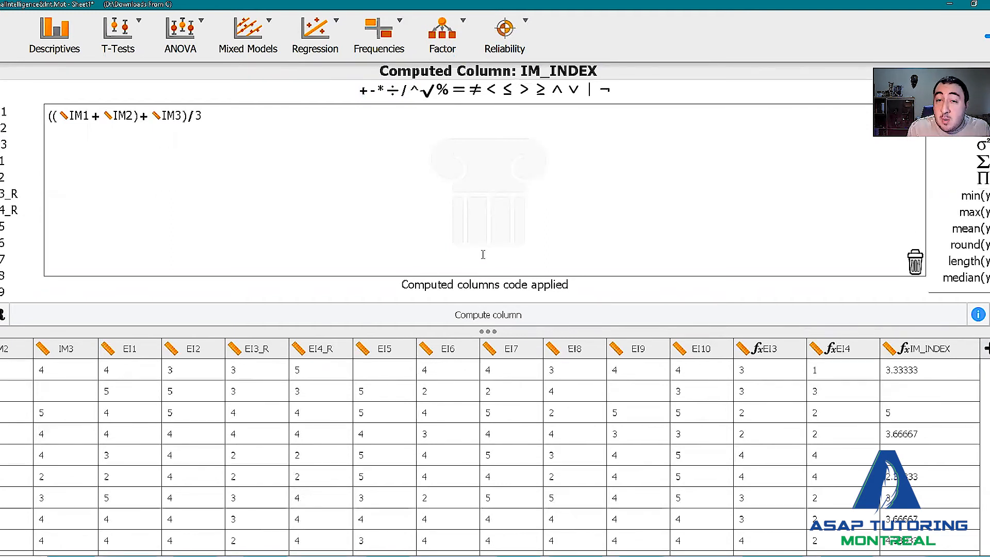
pyautogui.click(987, 348)
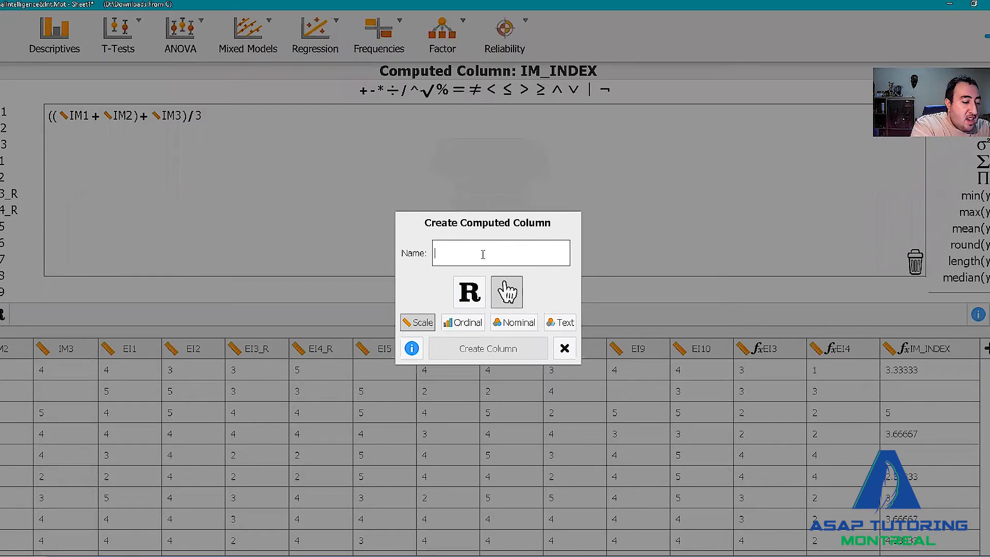
pyautogui.write('EI_')
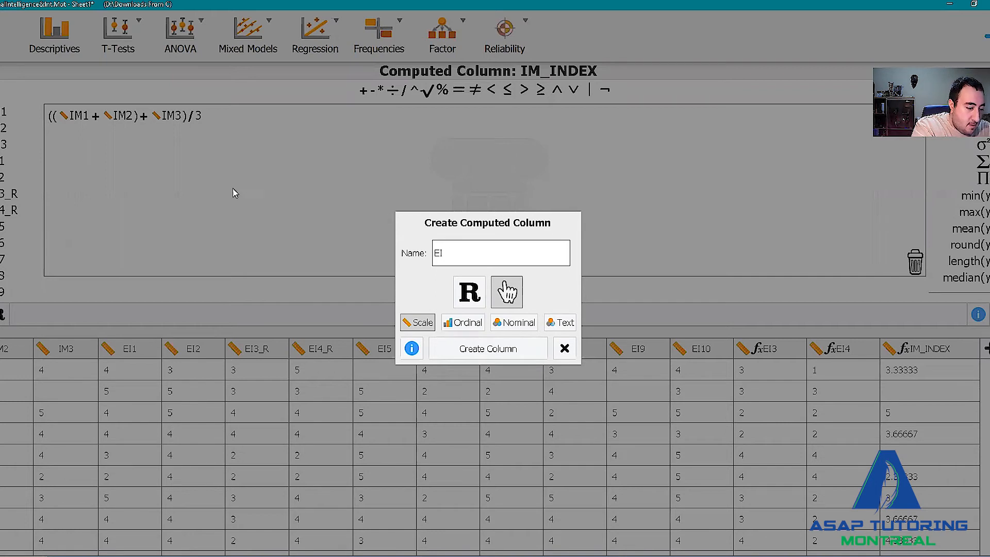
pyautogui.write('INDEX')
pyautogui.press('Return')
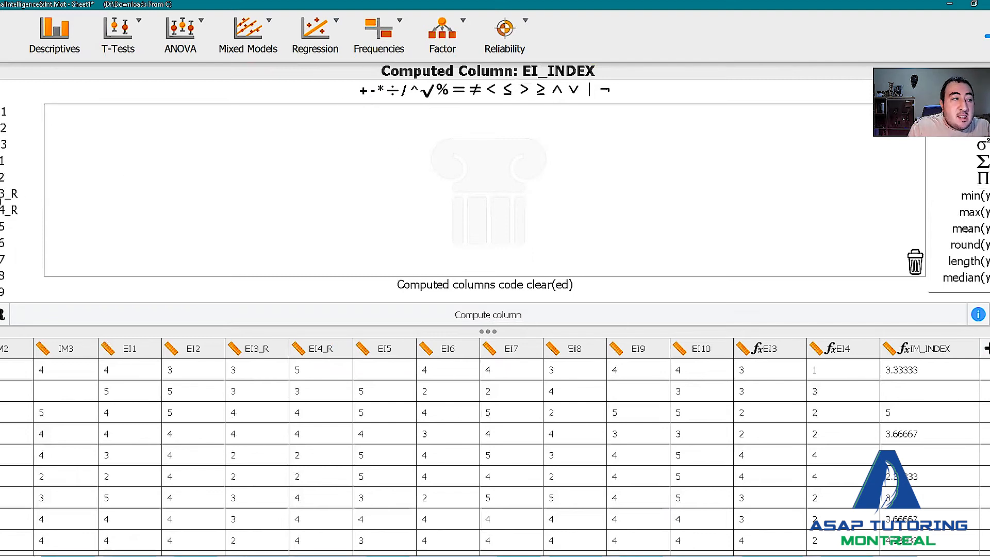
# Add EI1 through EI10 together in the EI_INDEX formula using the addition operator.
pyautogui.click(8, 198)
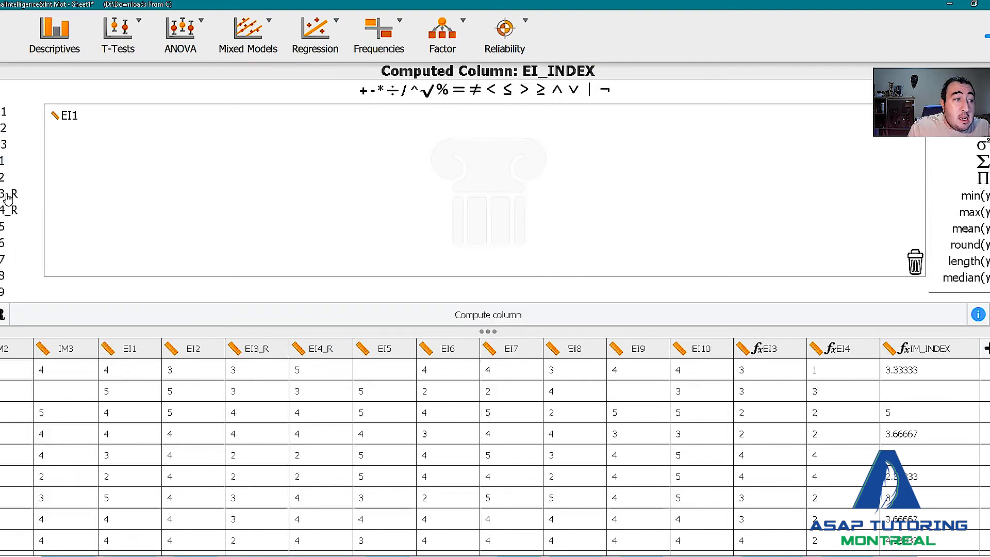
pyautogui.press('+')
pyautogui.click(15, 225)
pyautogui.press('+')
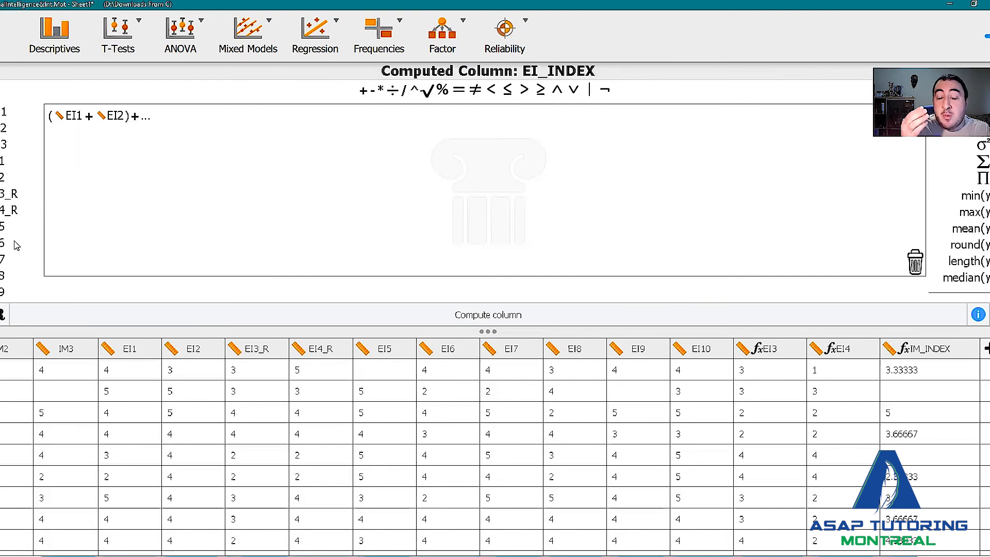
pyautogui.scroll(-2, 8, 247)
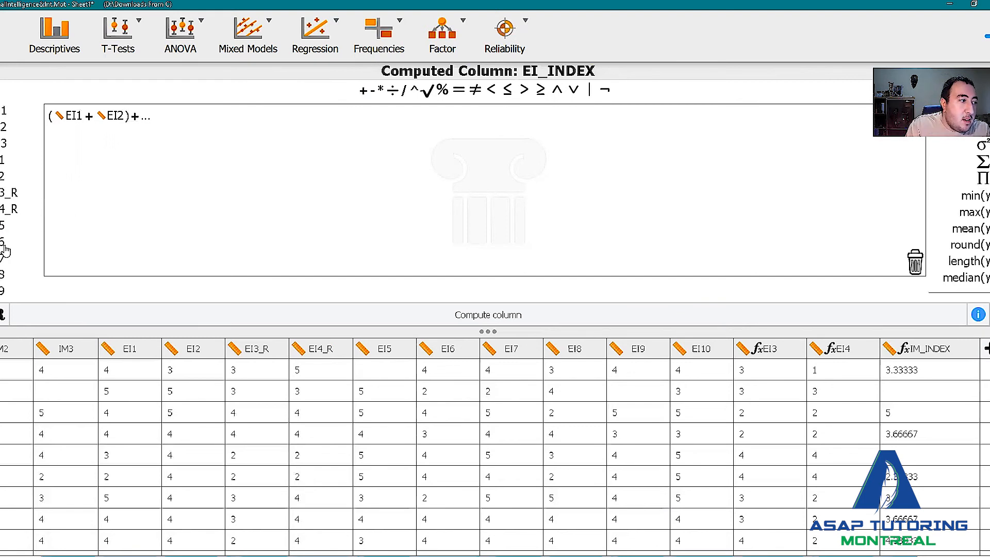
pyautogui.click(3, 233)
pyautogui.click(362, 92)
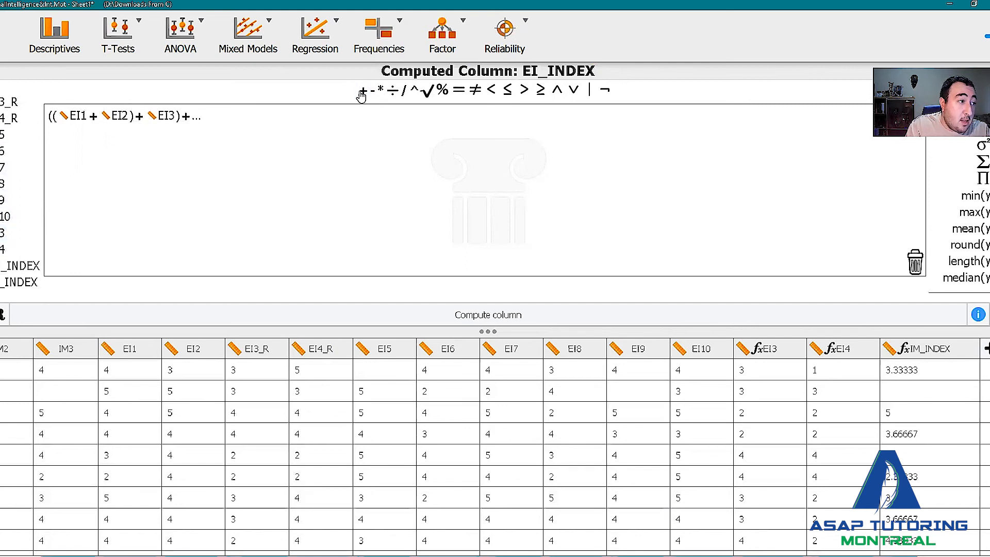
pyautogui.click(361, 92)
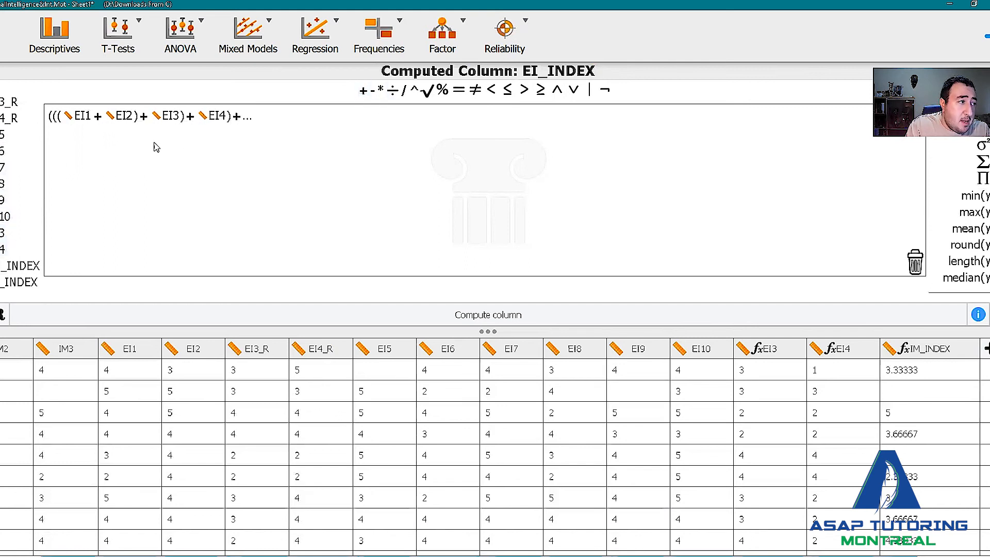
pyautogui.click(24, 139)
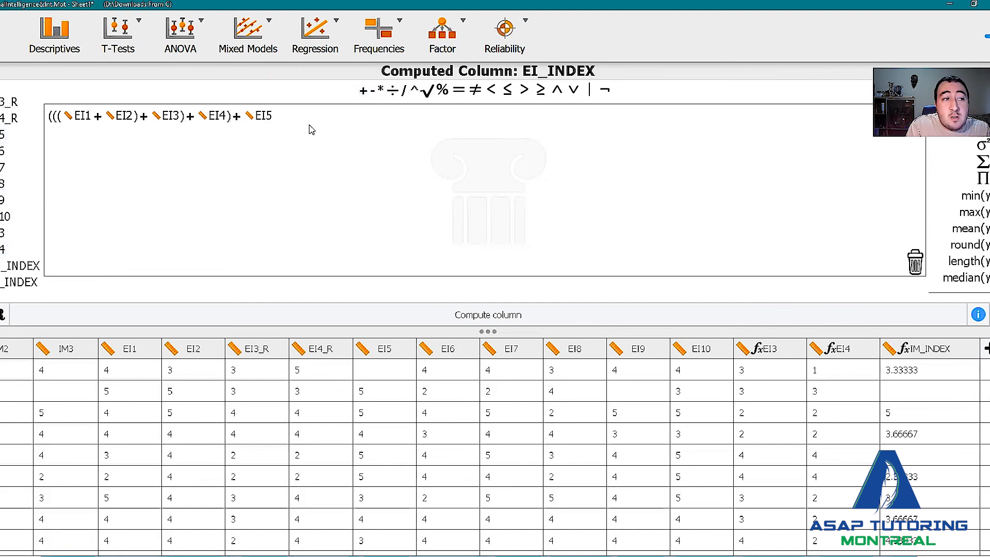
pyautogui.click(363, 91)
pyautogui.click(2, 157)
pyautogui.click(362, 91)
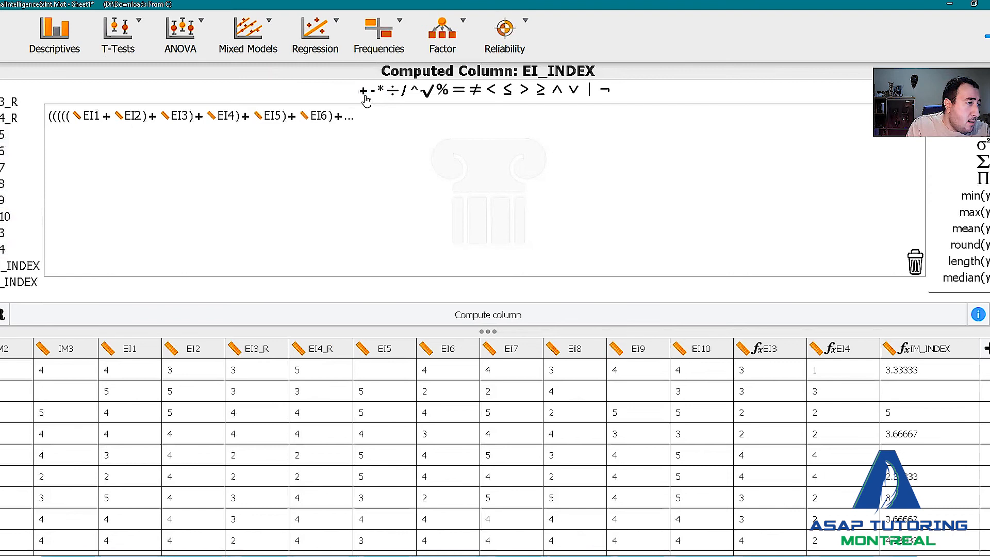
pyautogui.click(1, 168)
pyautogui.click(363, 91)
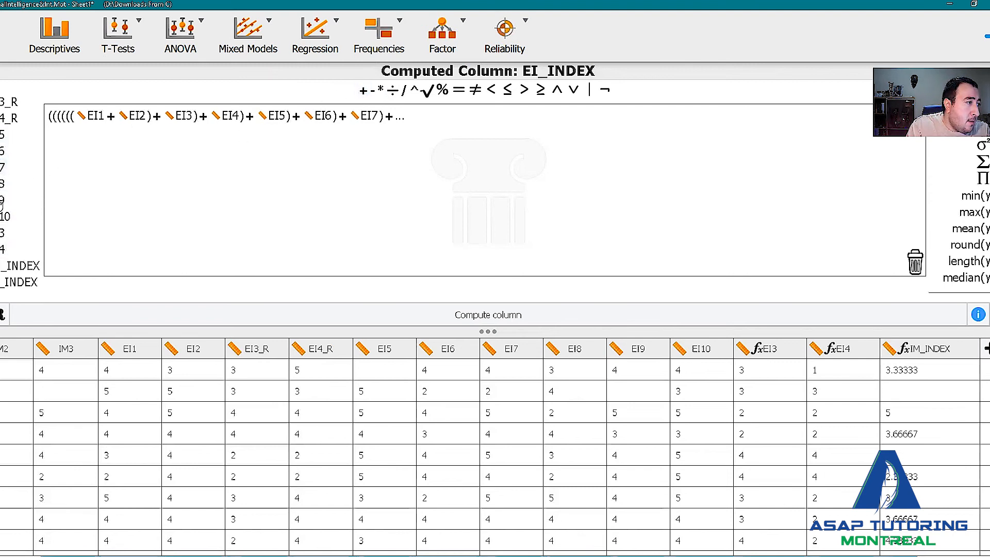
pyautogui.click(363, 91)
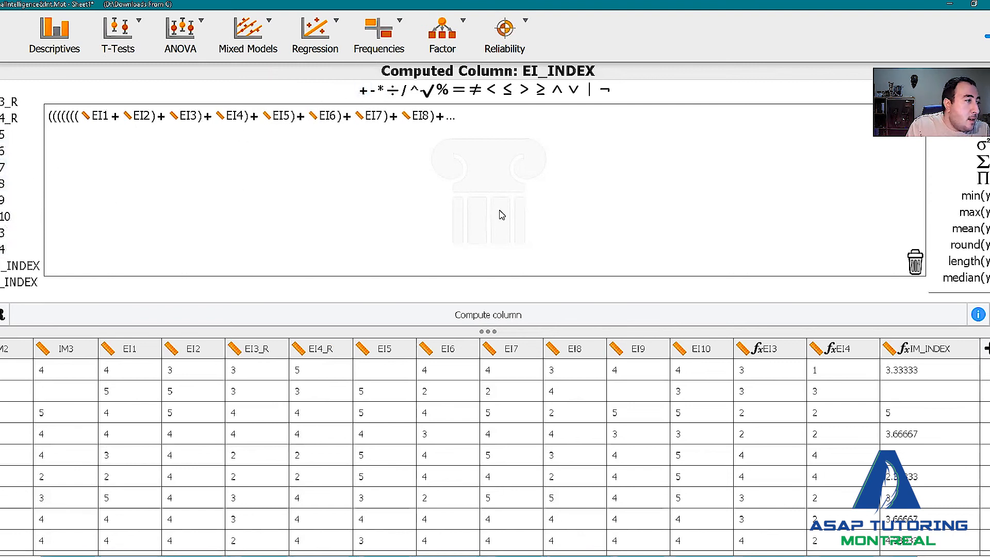
pyautogui.click(2, 200)
pyautogui.click(363, 90)
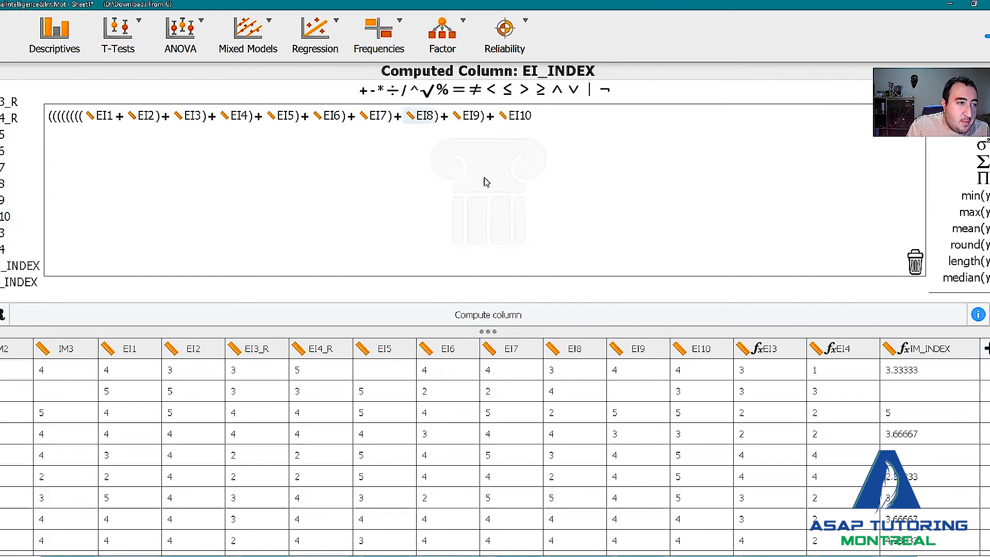
# Divide the EI sum by 10 and compute the EI_INDEX column.
pyautogui.click(403, 90)
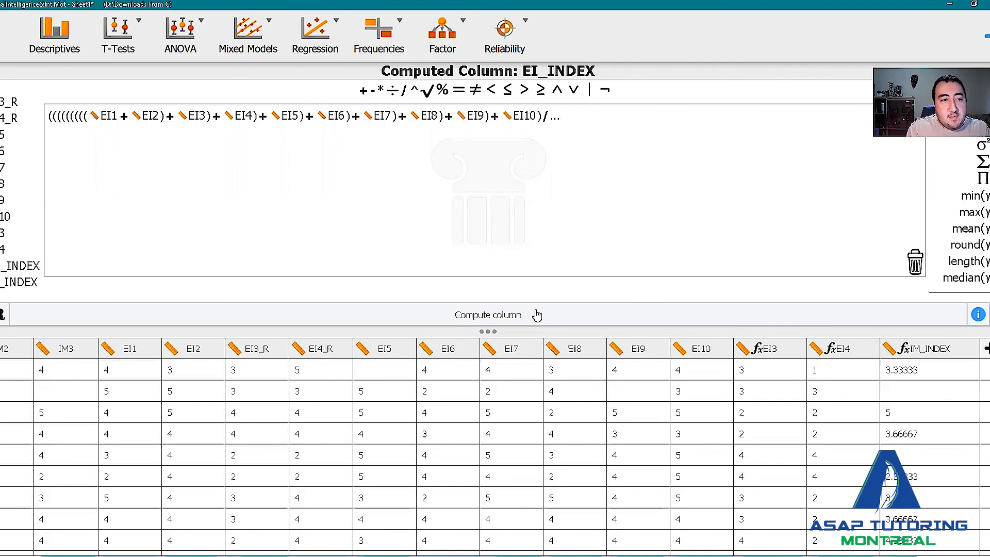
pyautogui.write('10')
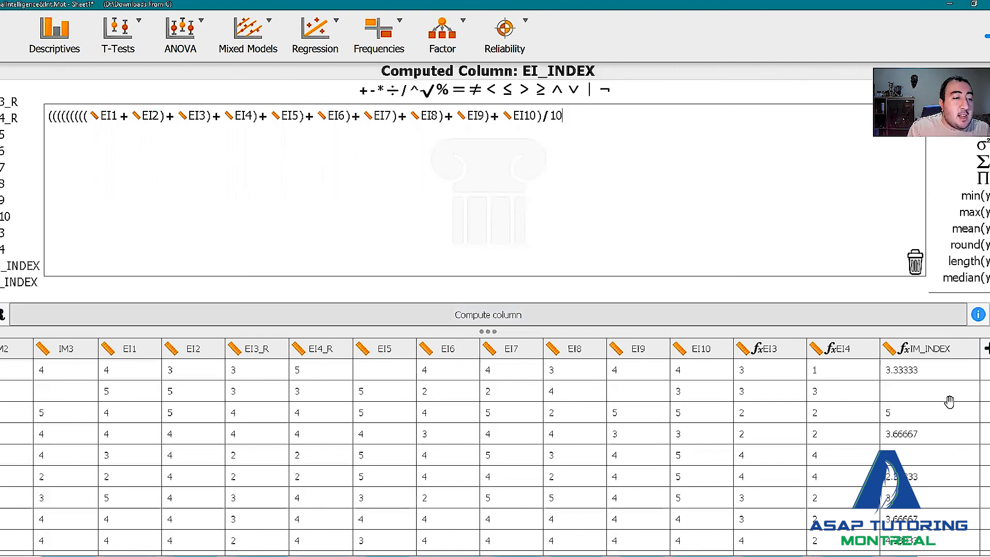
pyautogui.click(952, 314)
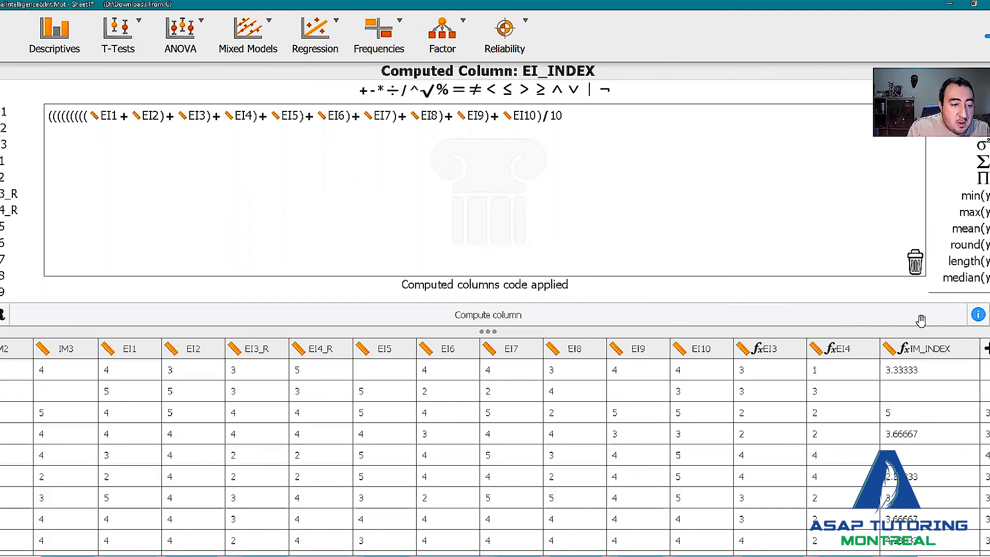
# Examine the computed IM_INDEX and EI_INDEX values across the data rows.
pyautogui.scroll(-5, 848, 318)
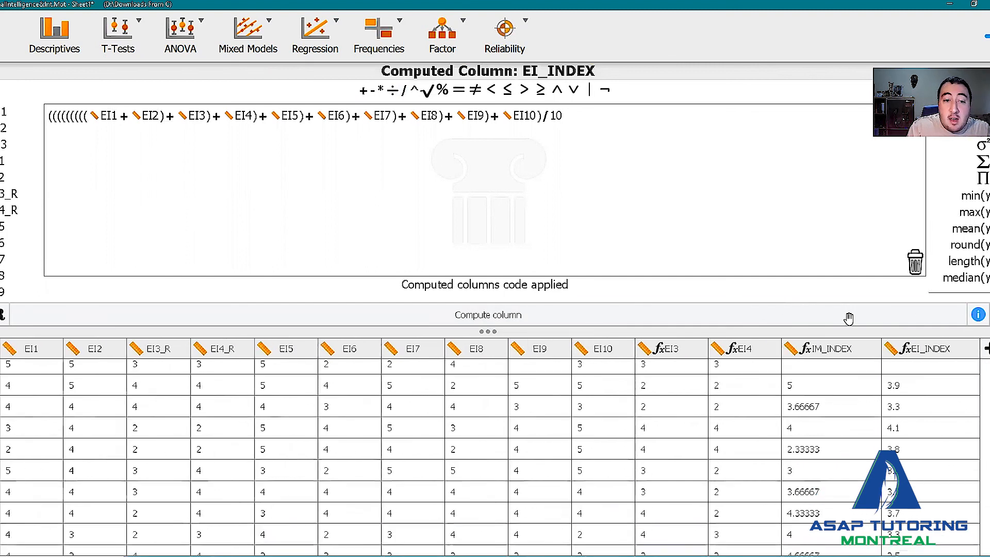
pyautogui.scroll(-3, 849, 308)
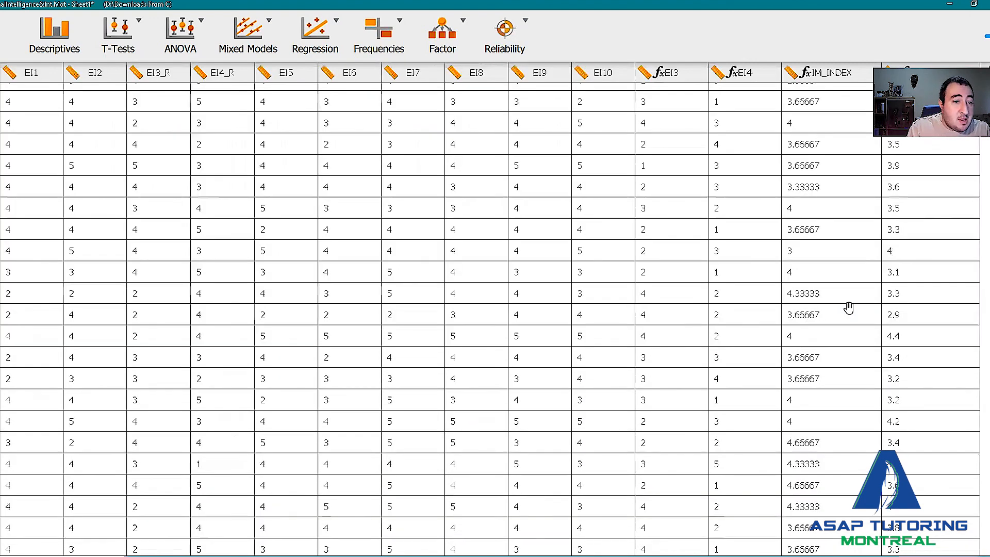
pyautogui.scroll(-5, 848, 304)
pyautogui.scroll(2, 691, 237)
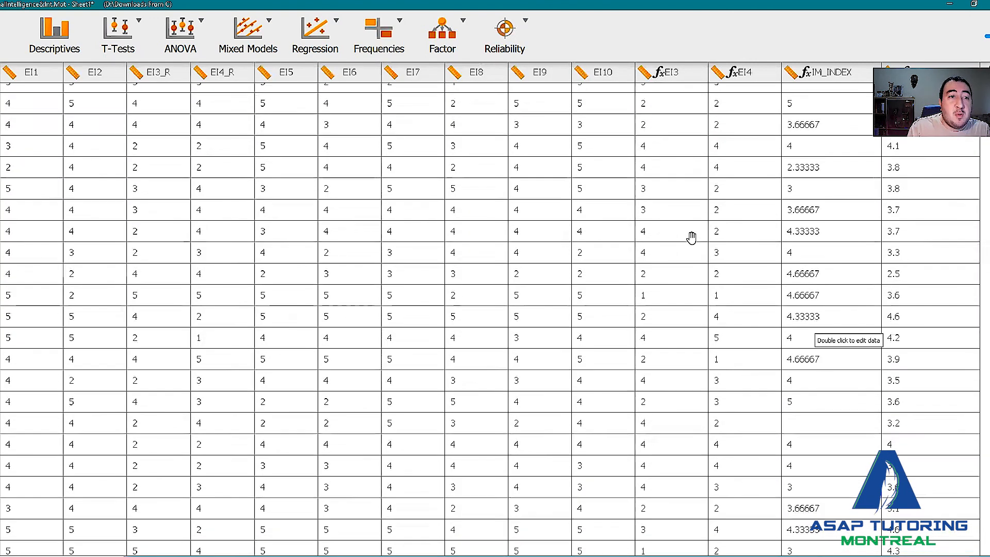
pyautogui.scroll(-1, 287, 188)
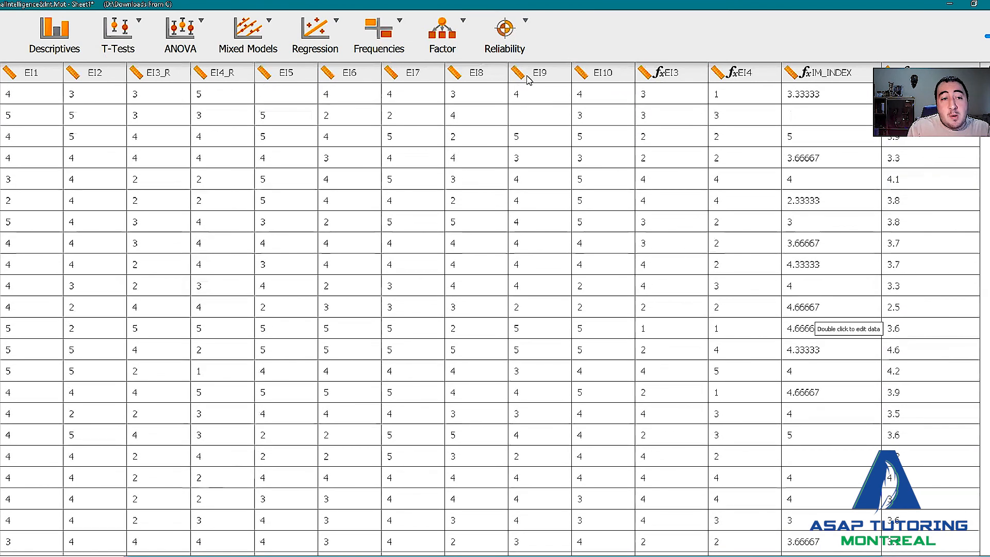
pyautogui.scroll(-1, 526, 98)
pyautogui.scroll(1, 527, 98)
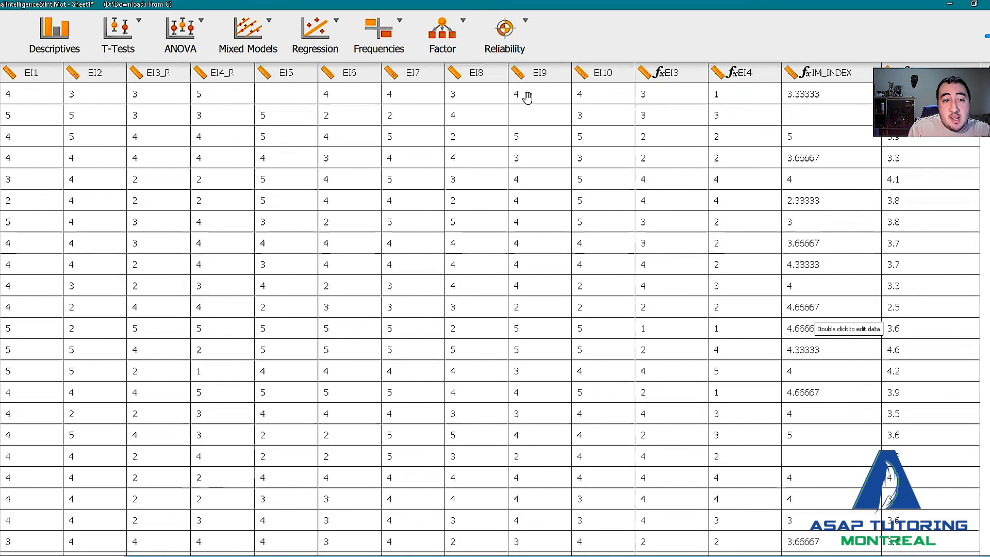